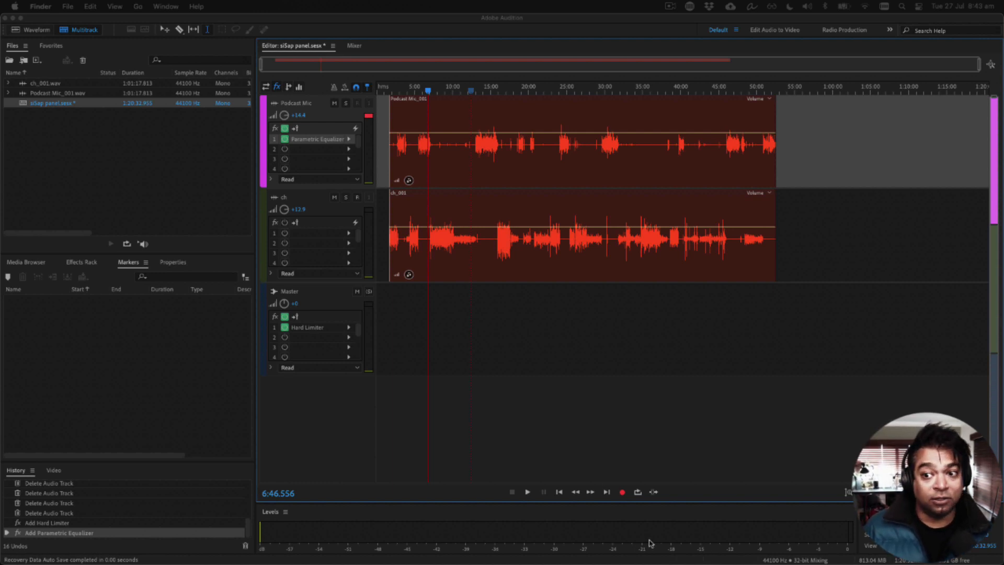
# Step: Open the recent session SISAP Template.sesx and dismiss the file-opening report
pyautogui.click(570, 377)
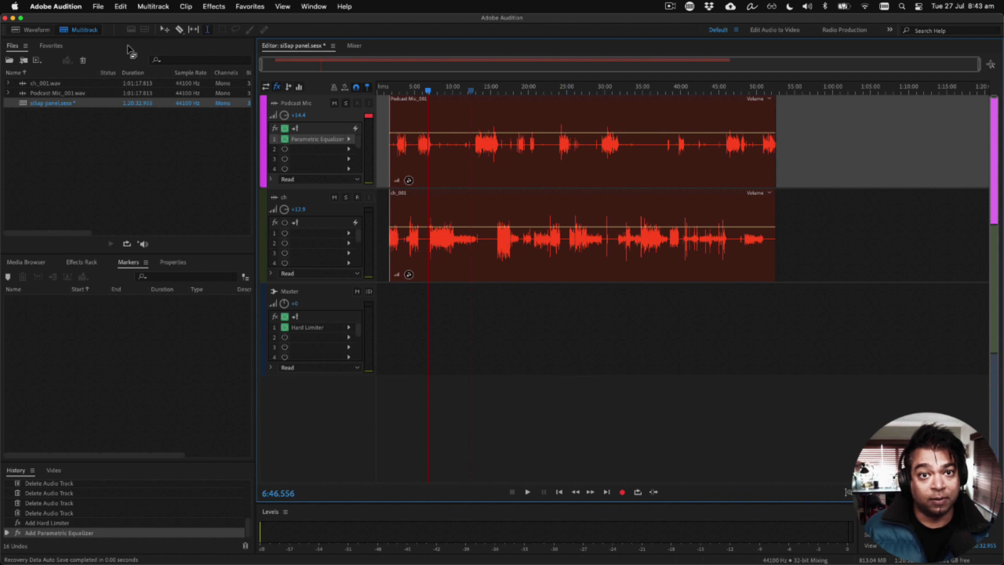
pyautogui.click(97, 7)
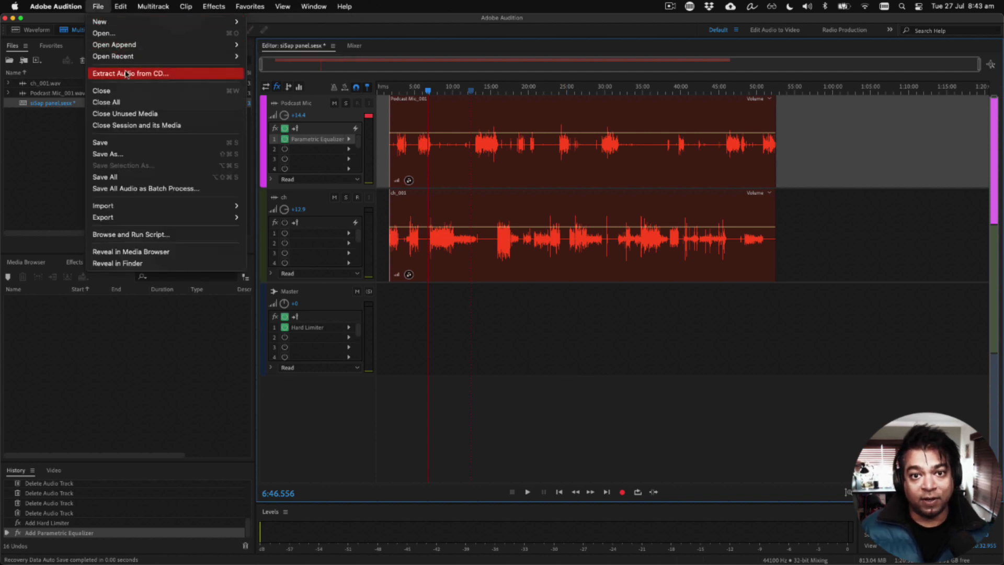
pyautogui.moveTo(137, 58)
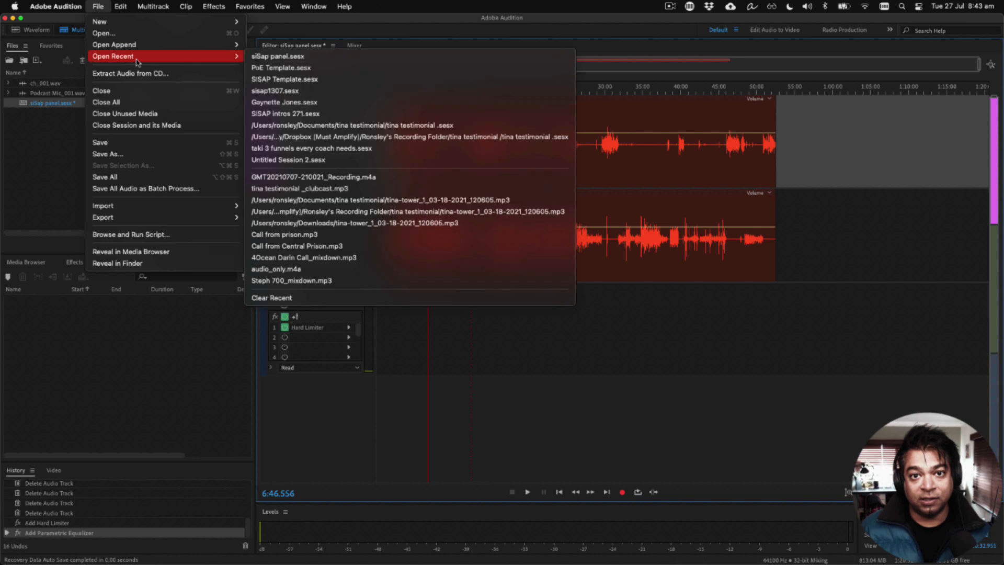
pyautogui.click(283, 84)
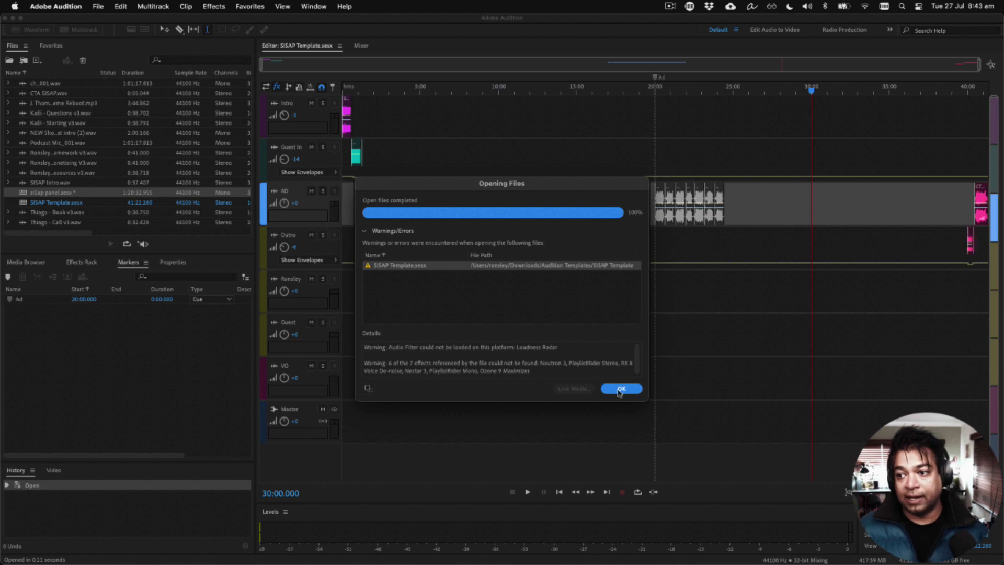
pyautogui.click(620, 391)
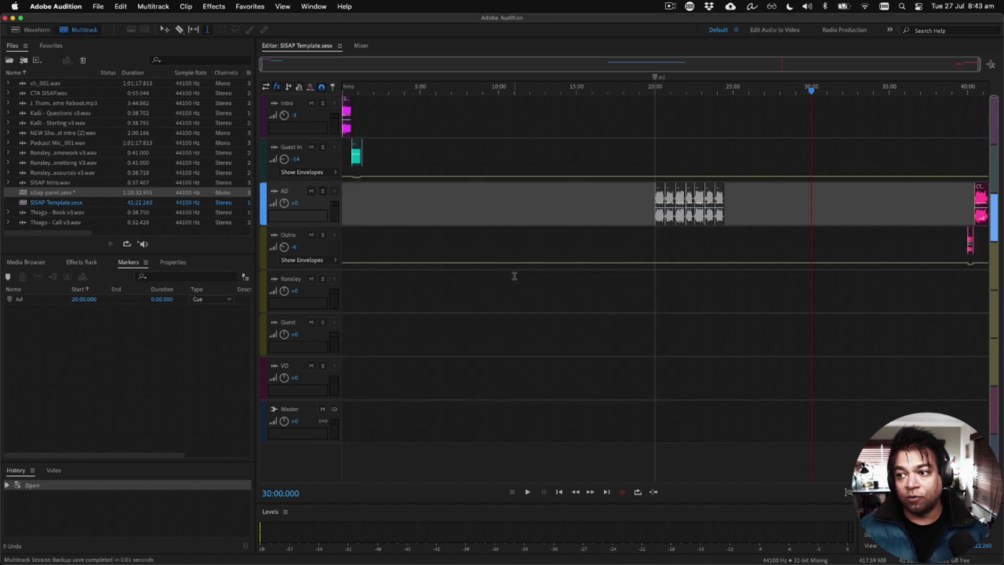
# Step: Copy the clips at the start of the Intro and Guest In tracks in the template session
pyautogui.scroll(-2, 435, 218)
pyautogui.scroll(2, 435, 217)
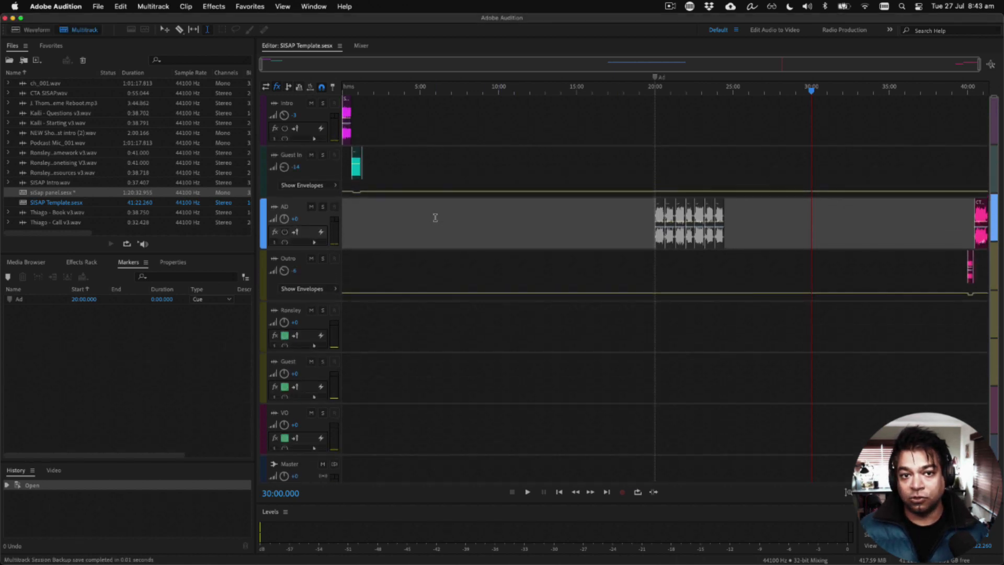
pyautogui.scroll(-1, 435, 218)
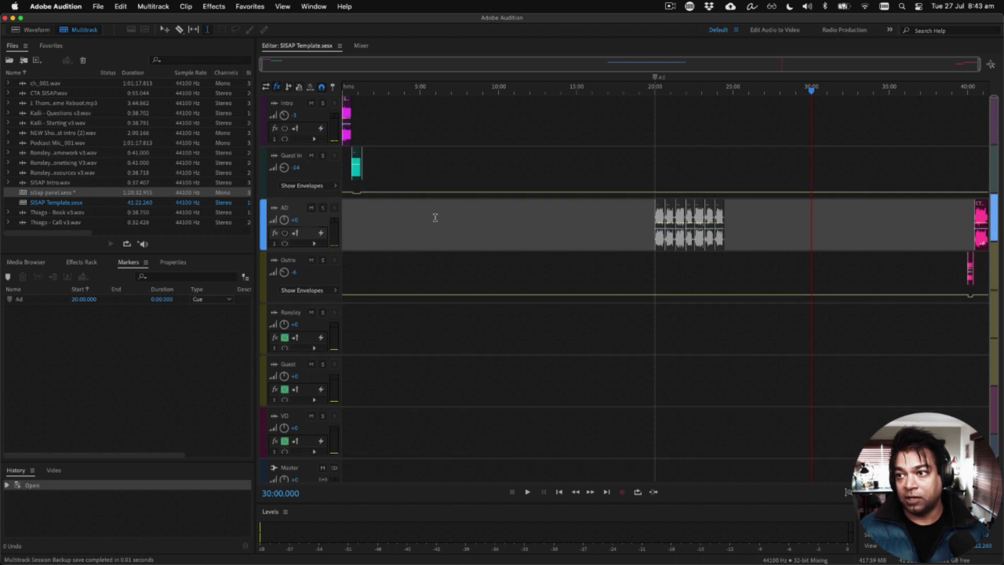
pyautogui.scroll(-1, 436, 218)
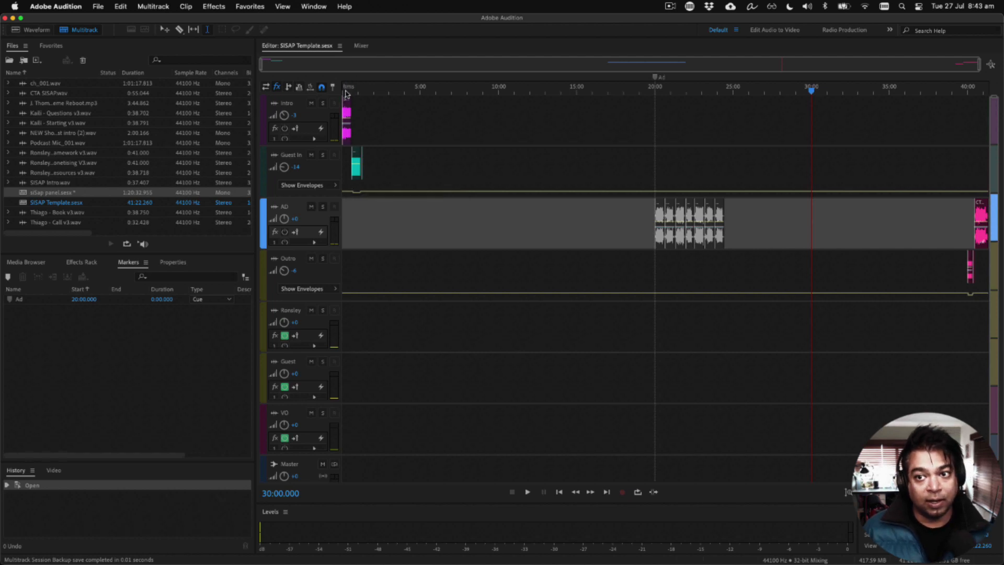
pyautogui.click(371, 195)
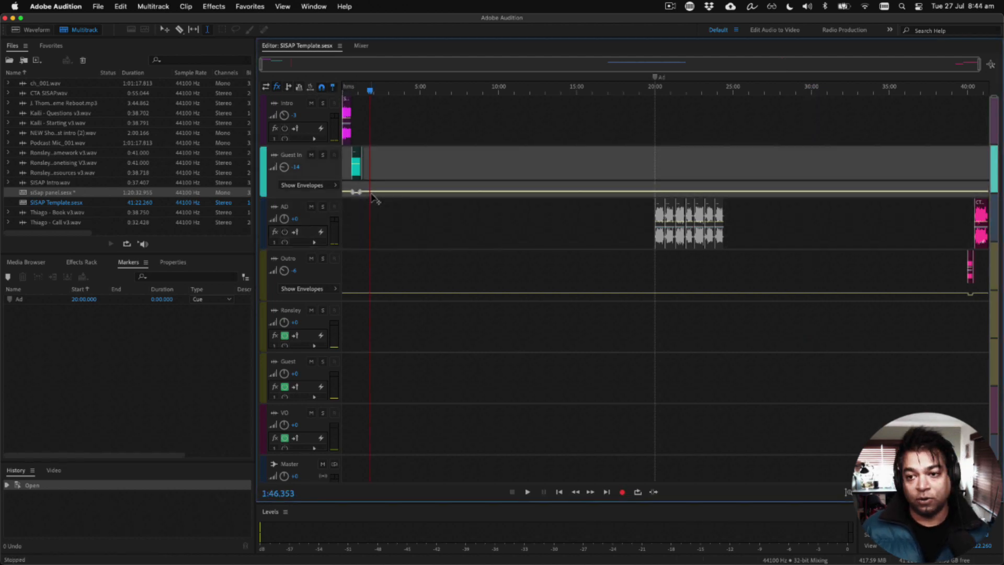
pyautogui.moveTo(379, 168); pyautogui.dragTo(339, 134)
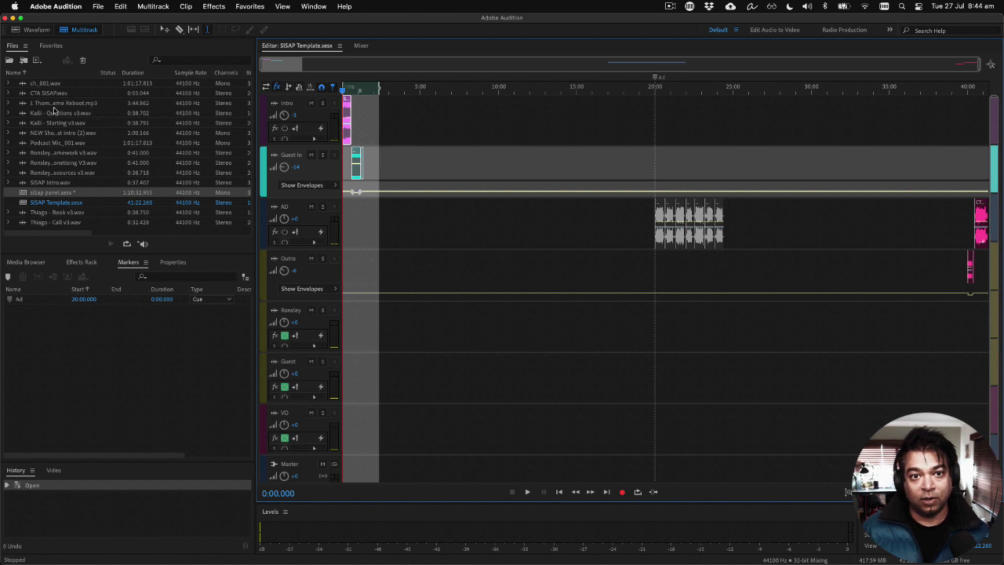
# Step: Switch to the siSap panel.sesx session and paste the copied clips at the very start of the timeline, 0:00.000
pyautogui.click(41, 97)
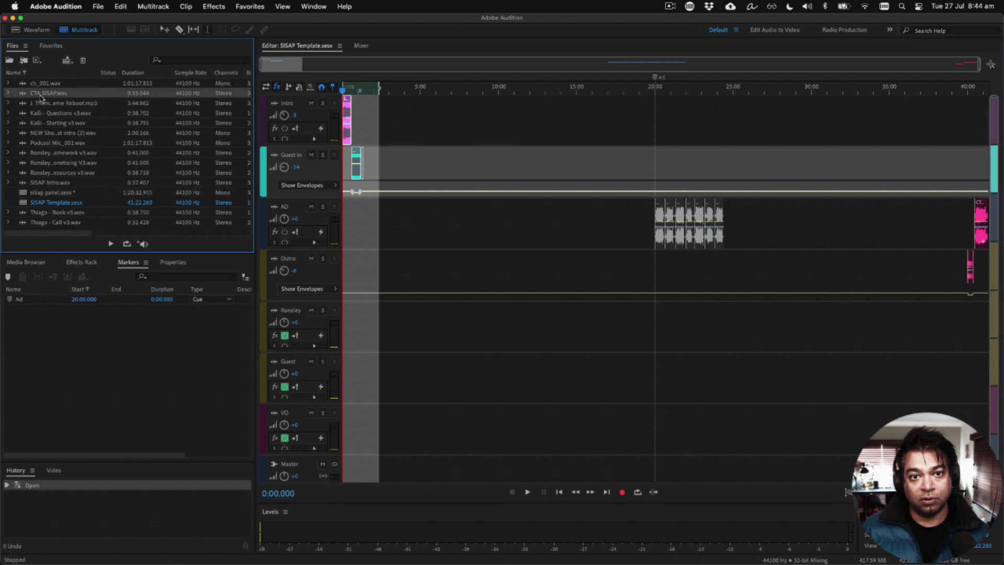
pyautogui.doubleClick(38, 195)
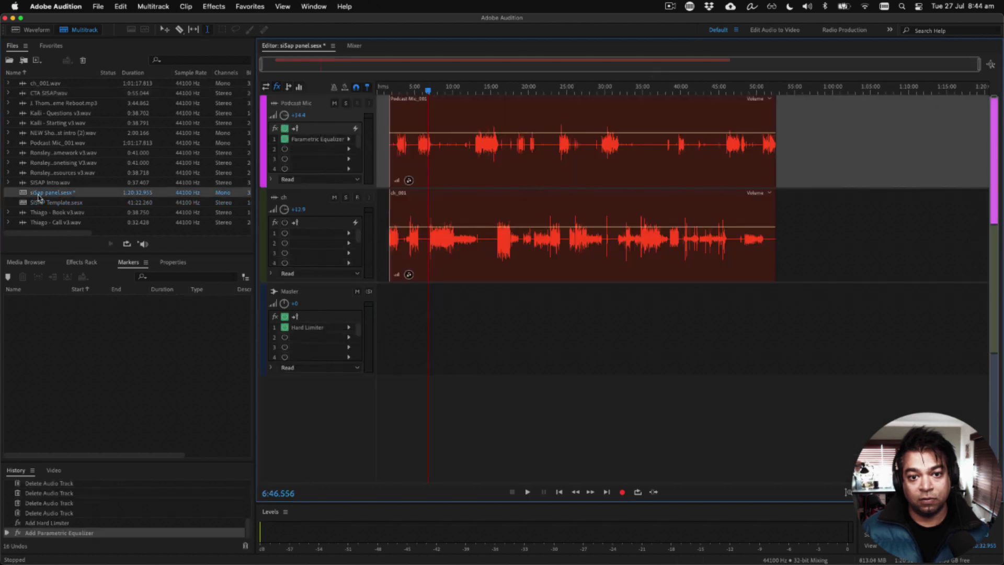
pyautogui.click(382, 103)
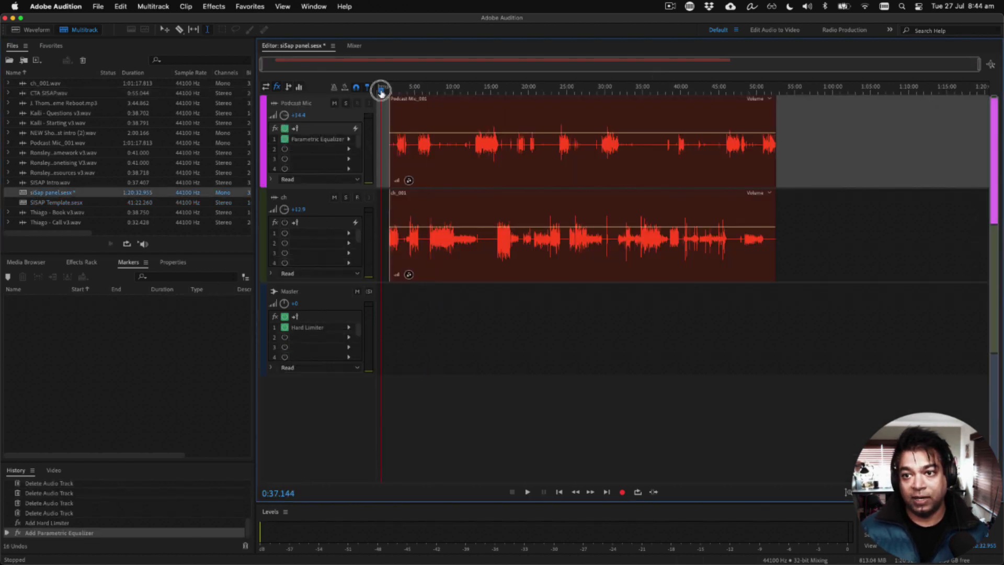
pyautogui.moveTo(381, 90); pyautogui.dragTo(370, 92)
pyautogui.press('super+v')
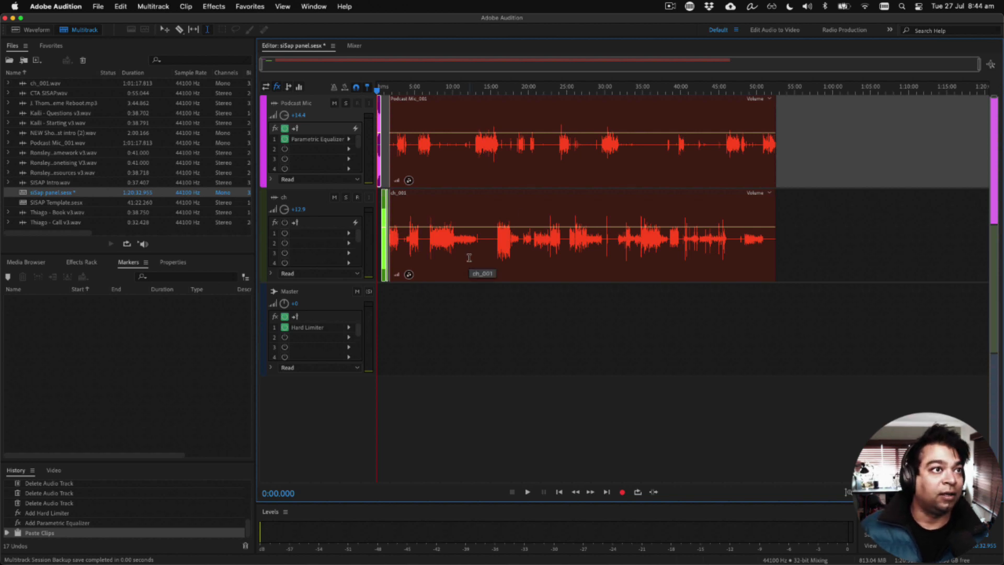
# Step: Play the pasted intro and listen to the transition from the SISAP Intro clip into the music clip
pyautogui.press('space')
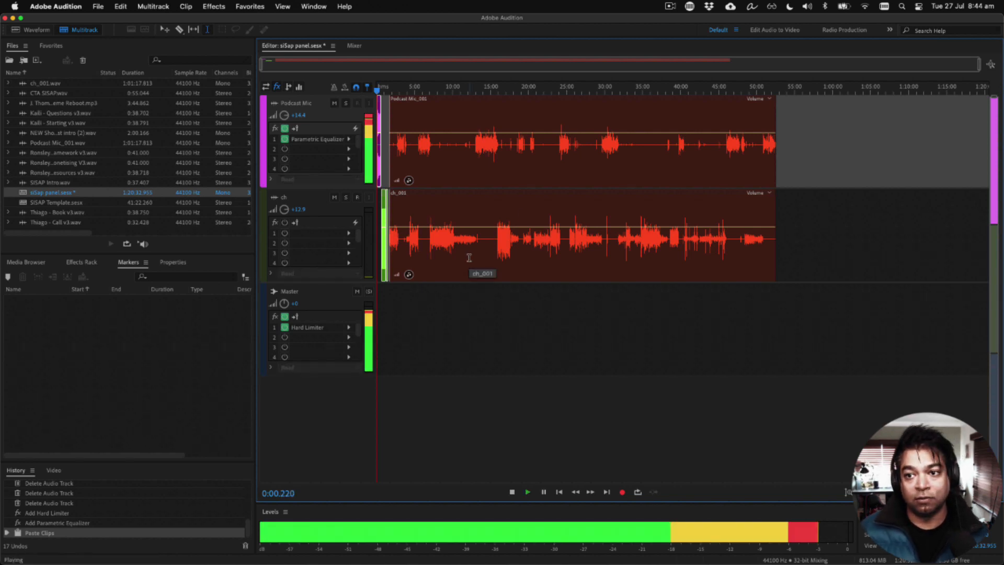
pyautogui.scroll(10, 390, 226)
pyautogui.hscroll(-5, 389, 226)
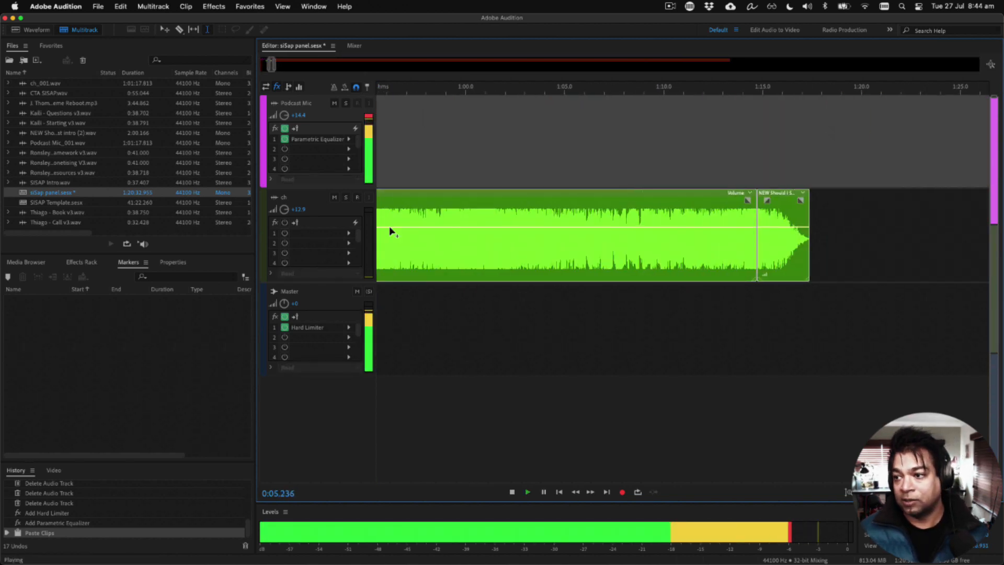
pyautogui.scroll(-3, 435, 225)
pyautogui.hscroll(-3, 389, 251)
pyautogui.click(551, 89)
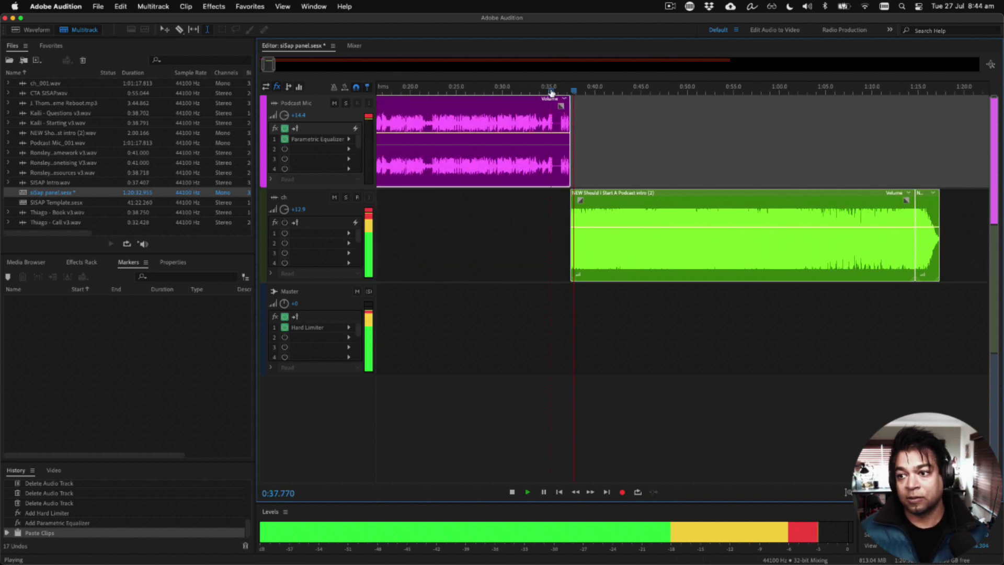
pyautogui.press('space')
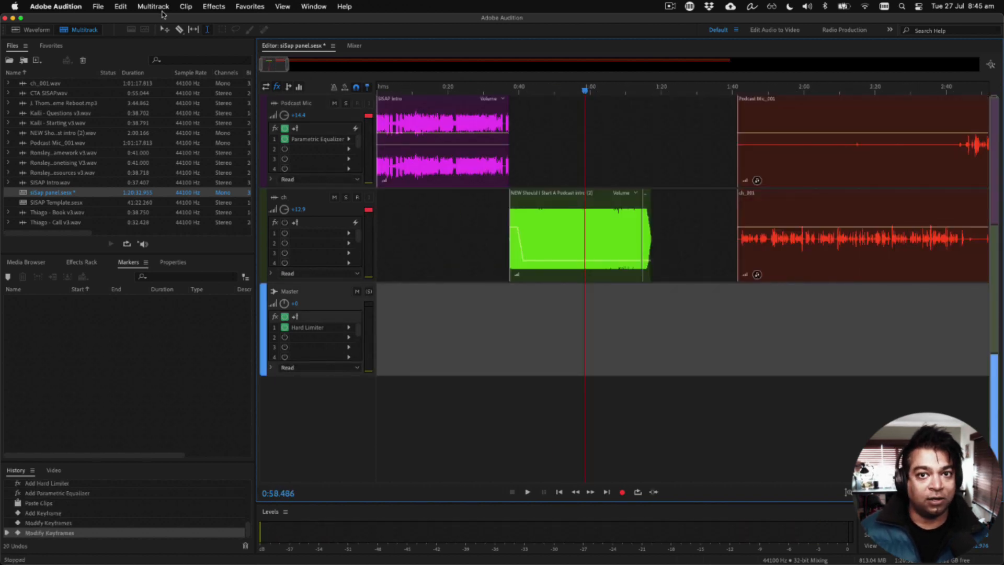
# Step: Add a new audio track below the ch track and name it Music
pyautogui.click(154, 6)
pyautogui.moveTo(160, 20)
pyautogui.click(308, 22)
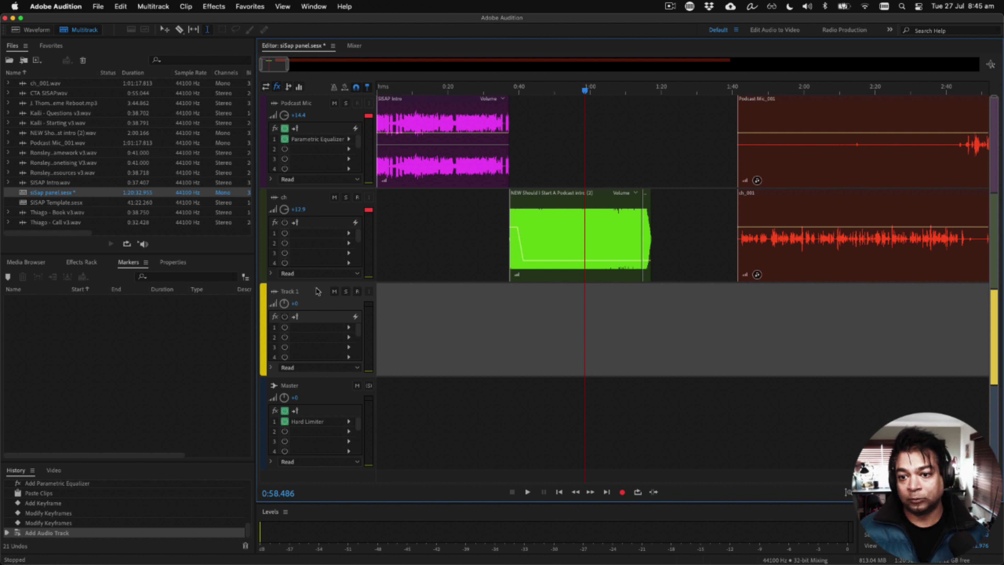
pyautogui.click(407, 312)
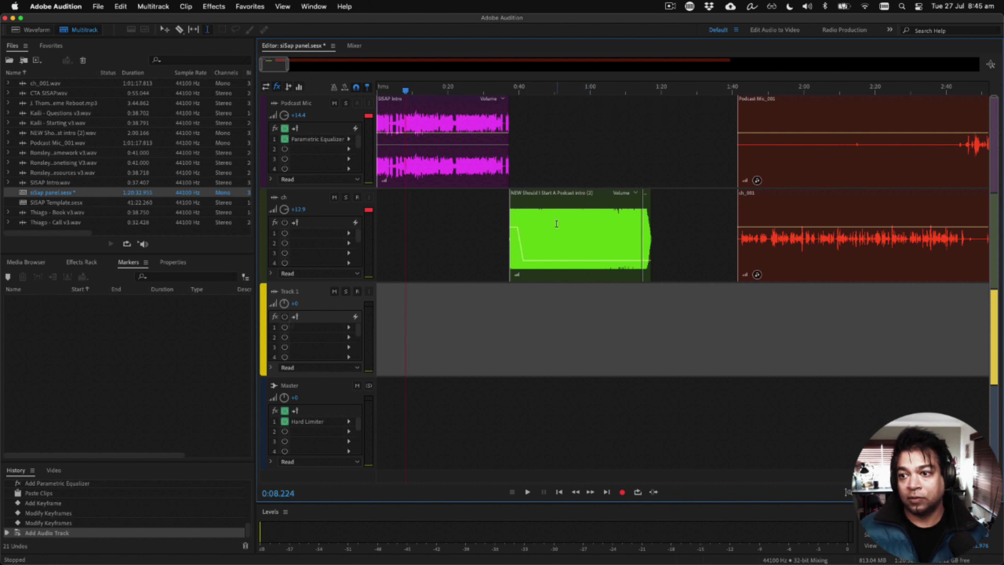
pyautogui.doubleClick(287, 291)
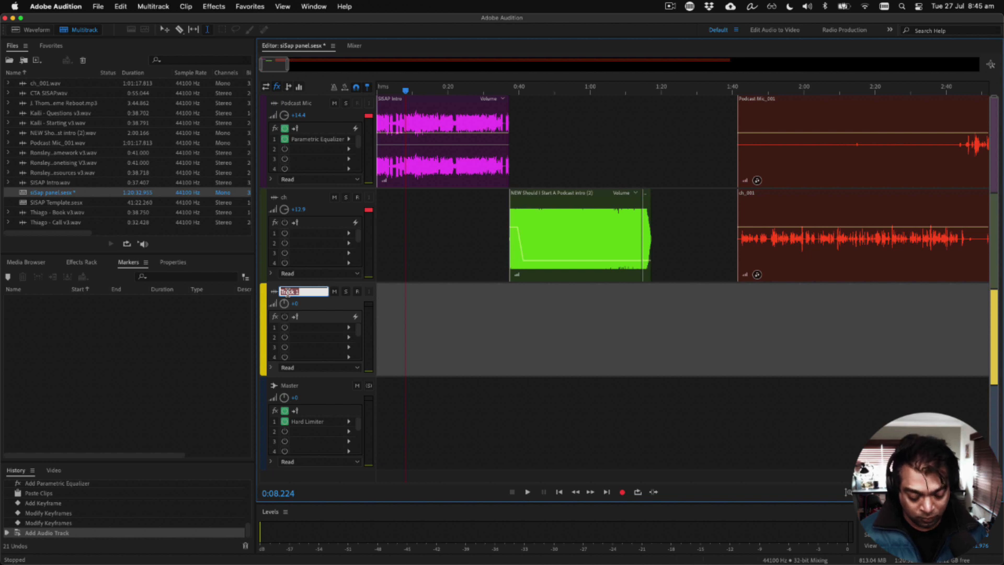
pyautogui.write('M')
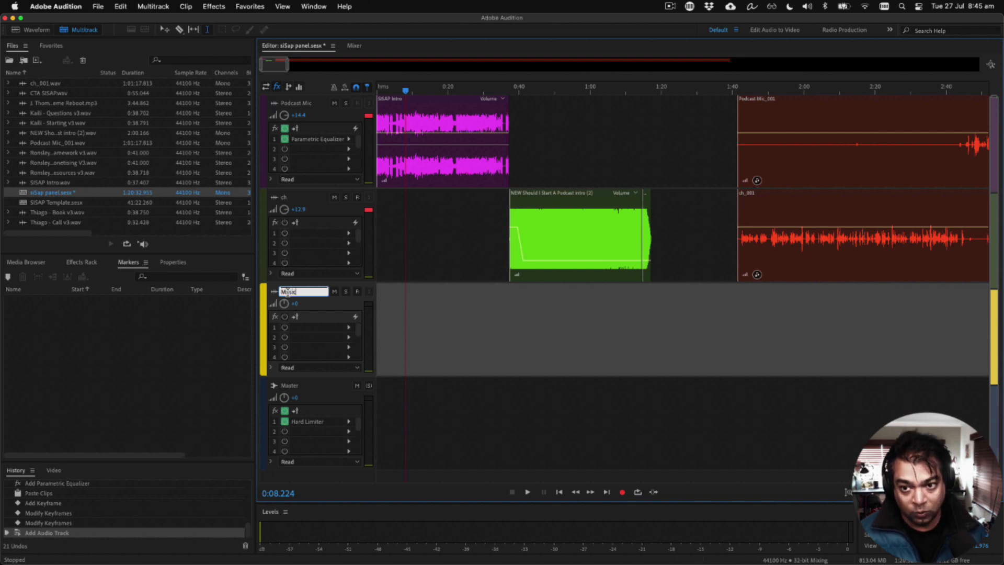
pyautogui.write('usic')
pyautogui.press('Return')
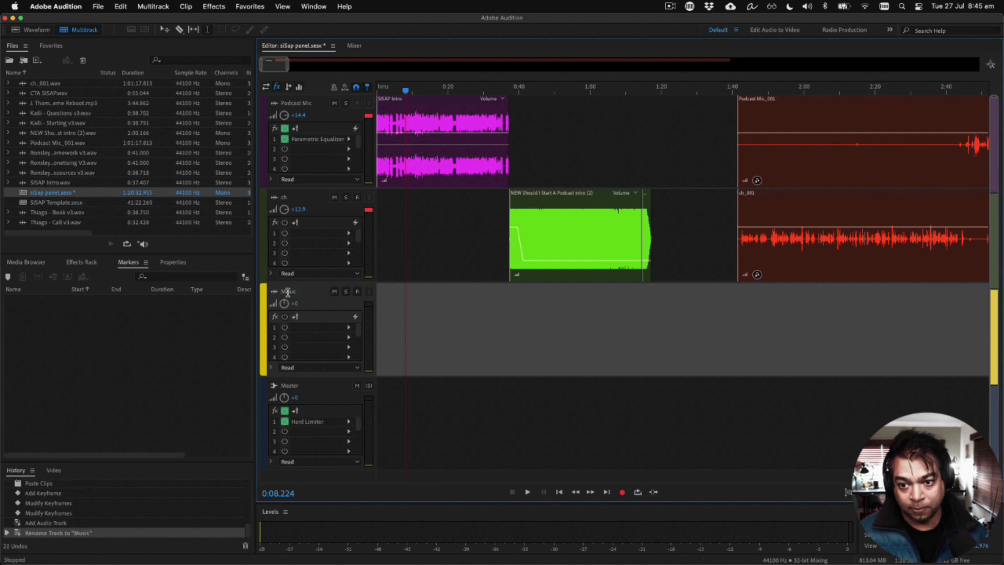
# Step: Rename the Podcast Mic track with the host's first name and the ch track as Clubhouse Guests
pyautogui.doubleClick(287, 104)
pyautogui.write('Ronsley')
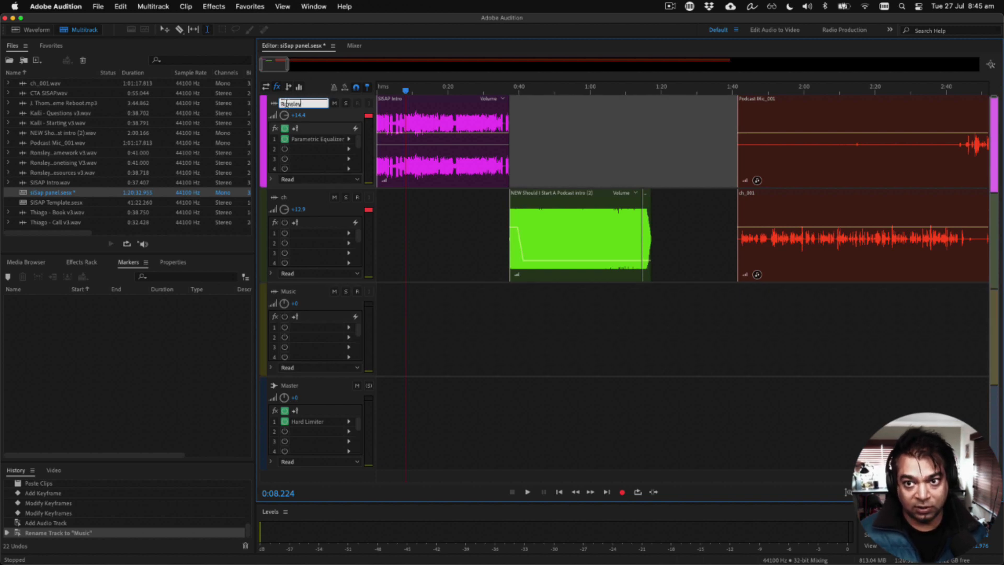
pyautogui.doubleClick(285, 198)
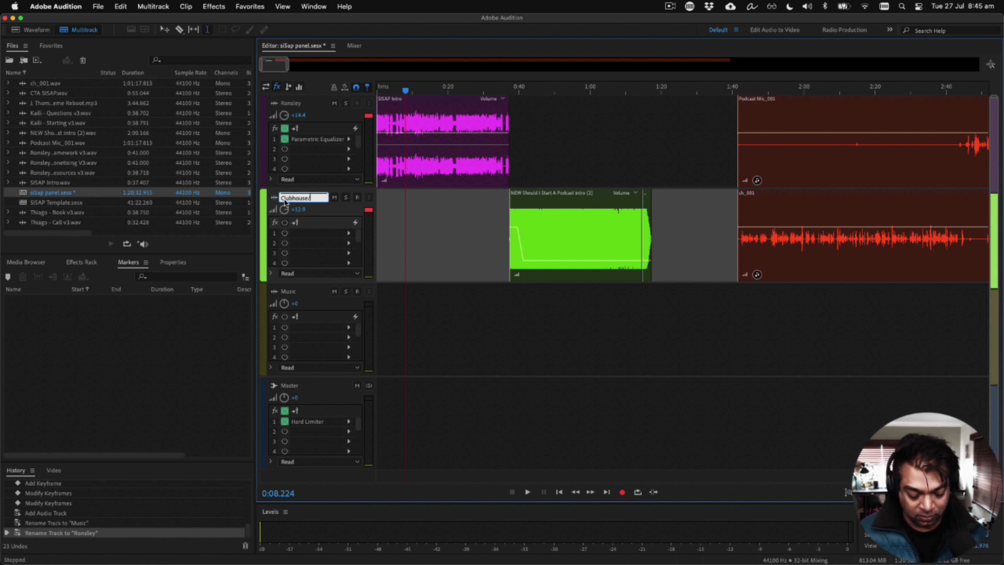
pyautogui.write('Clubhouse Guests')
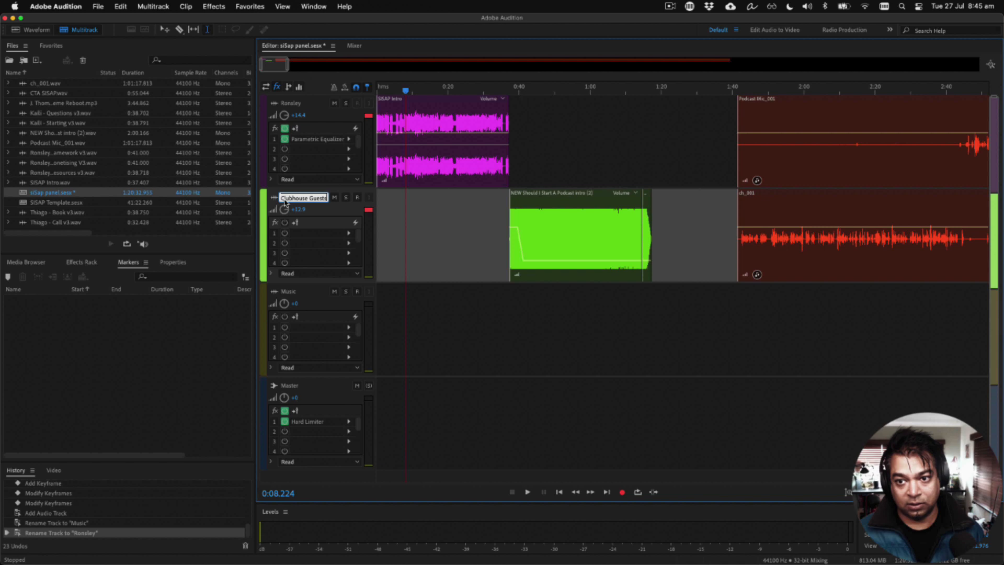
pyautogui.press('Return')
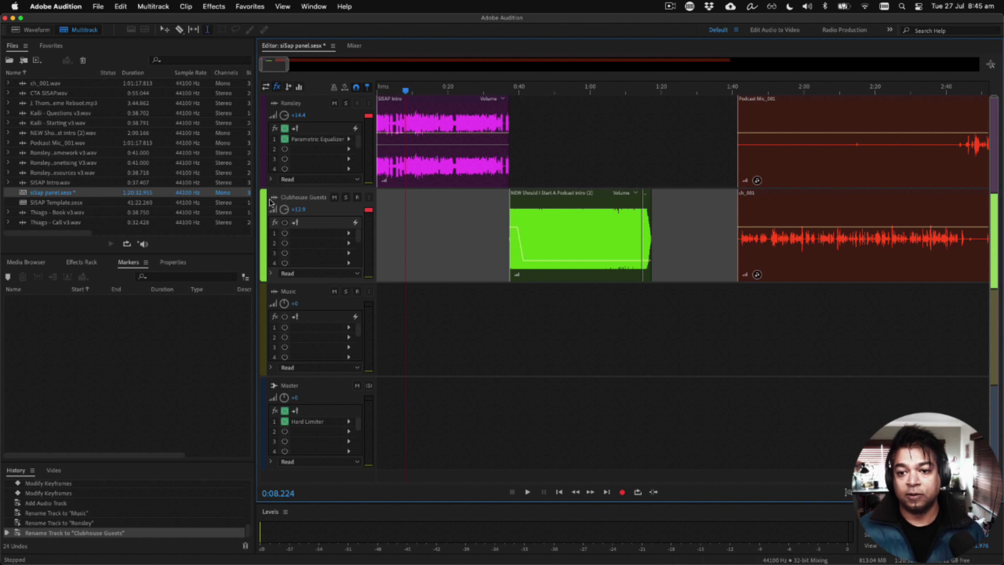
# Step: Move both NEW Should I Start A Podcast intro clips from the Clubhouse Guests track to the Music track, keeping their timing
pyautogui.click(464, 261)
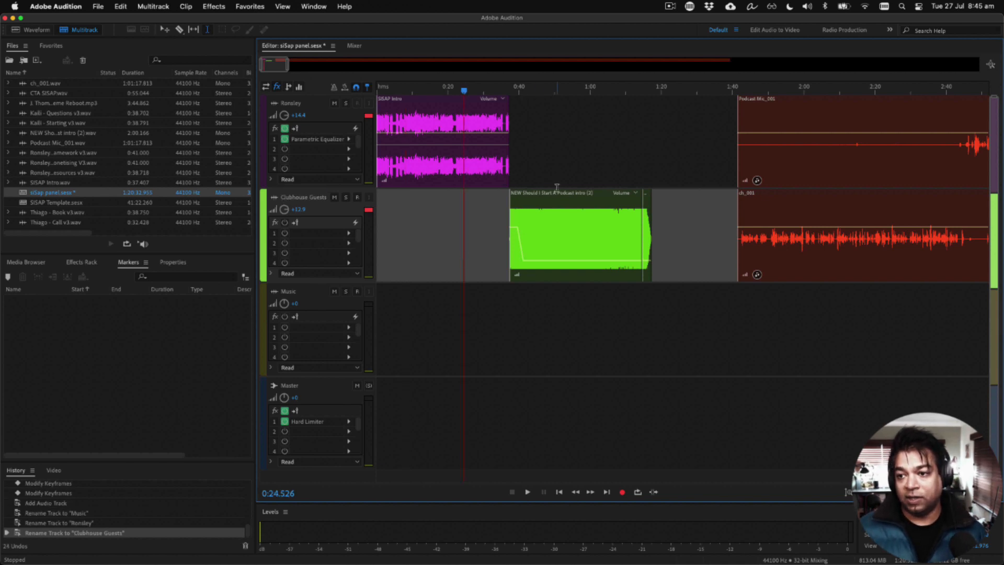
pyautogui.click(559, 196)
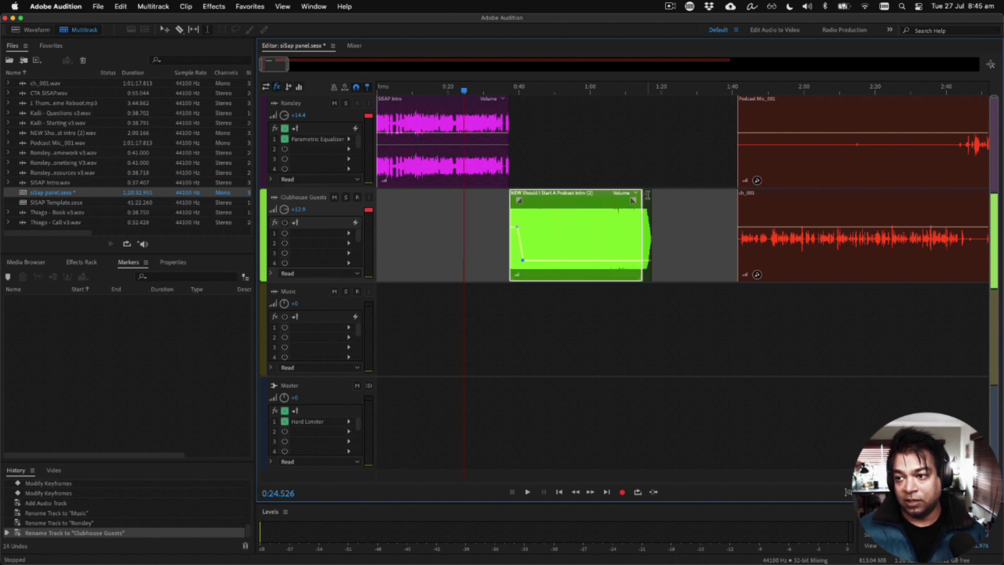
pyautogui.keyDown('super'); pyautogui.click(647, 196); pyautogui.keyUp('super')
pyautogui.moveTo(604, 196); pyautogui.dragTo(604, 316)
pyautogui.click(407, 351)
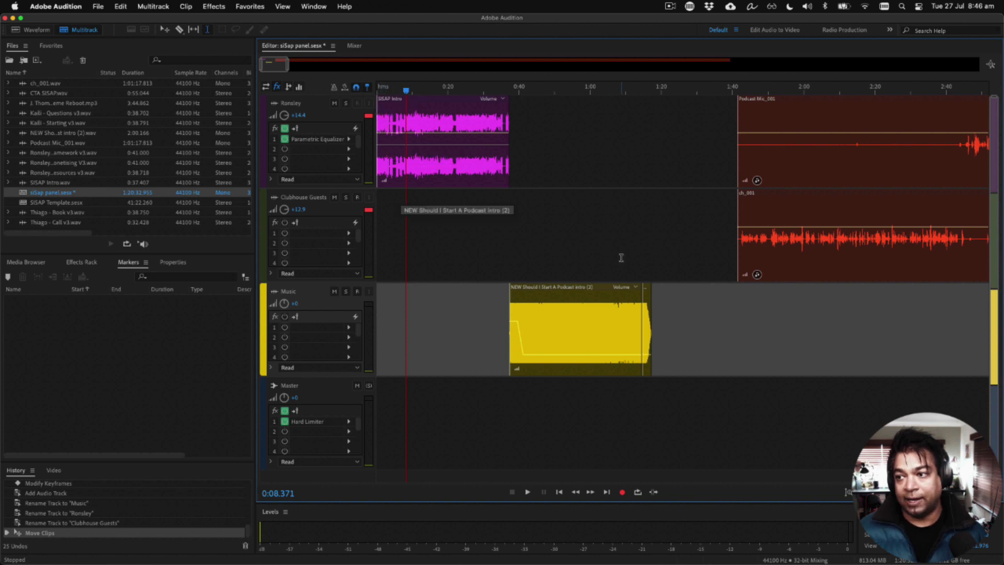
# Step: Group the SISAP Intro clip with the intro music clips on the Music track
pyautogui.click(699, 234)
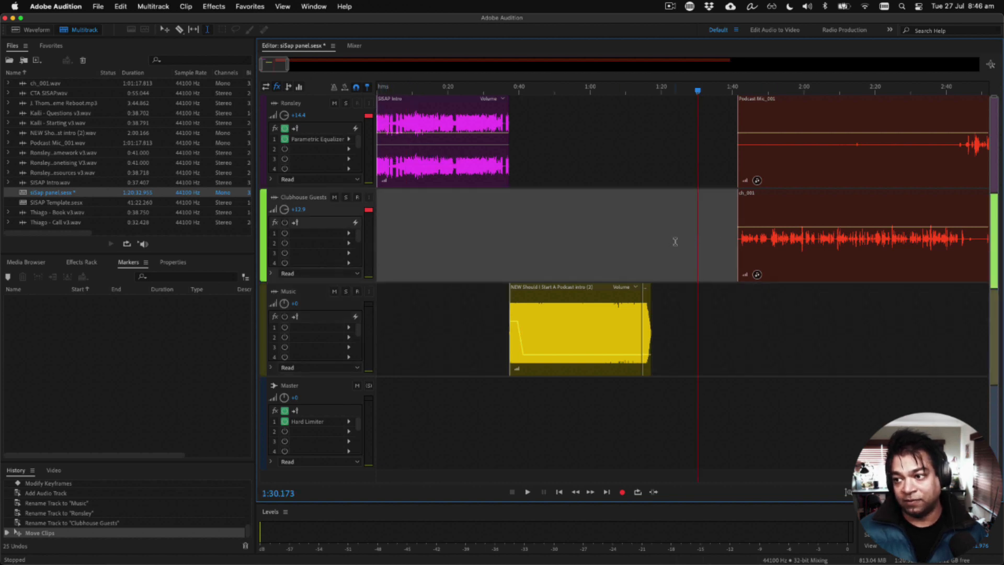
pyautogui.click(393, 89)
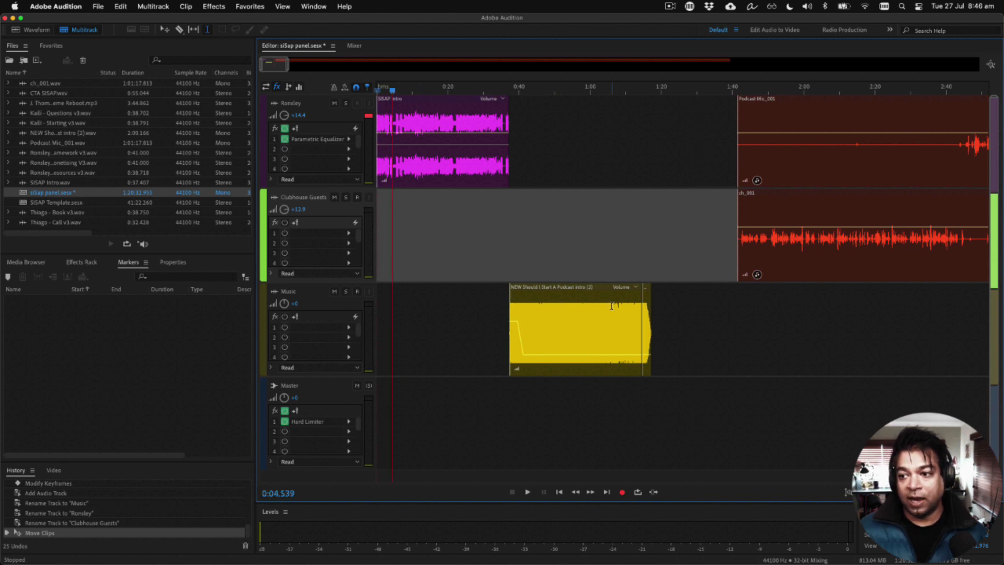
pyautogui.moveTo(673, 342); pyautogui.dragTo(450, 159)
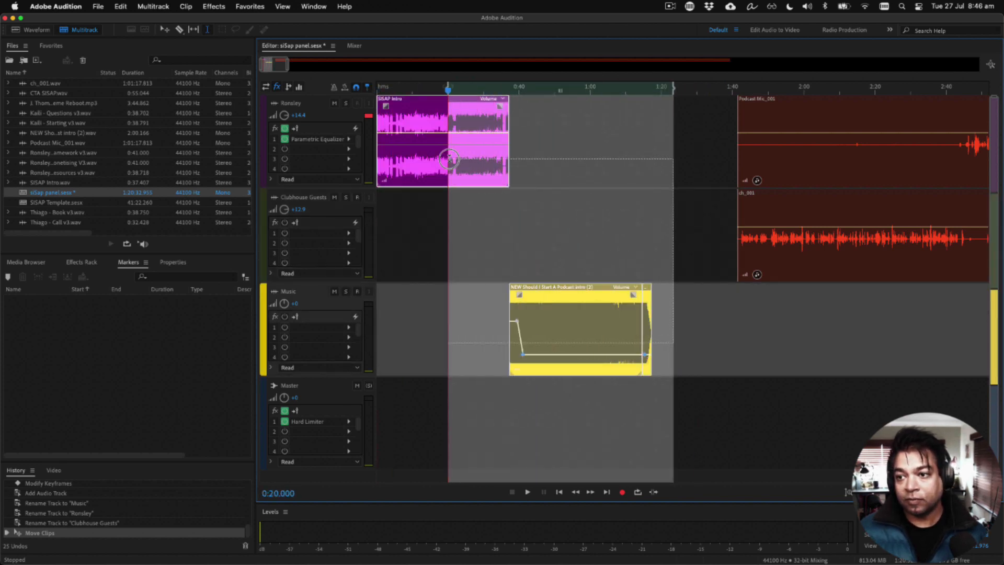
pyautogui.click(435, 209)
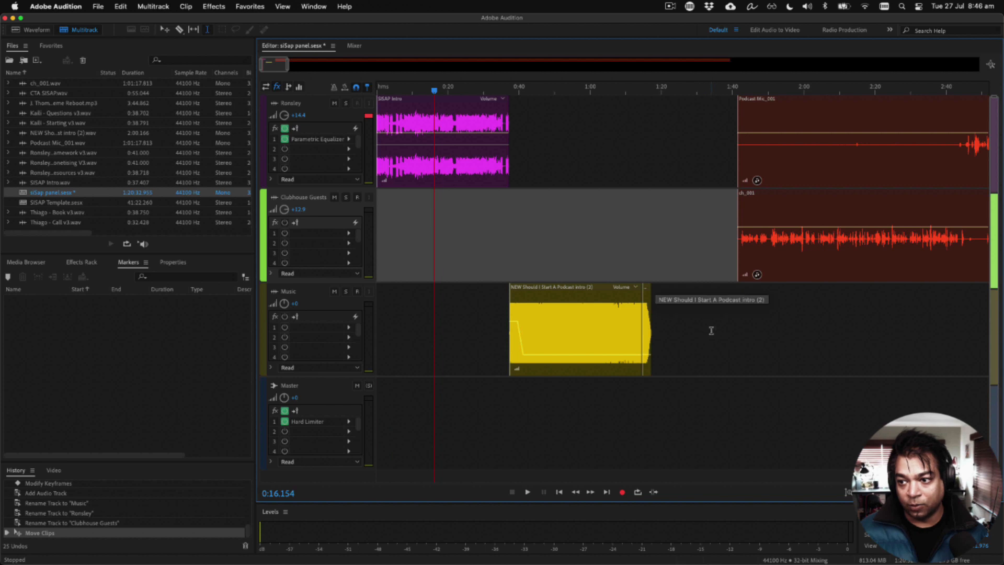
pyautogui.moveTo(677, 330); pyautogui.dragTo(403, 164)
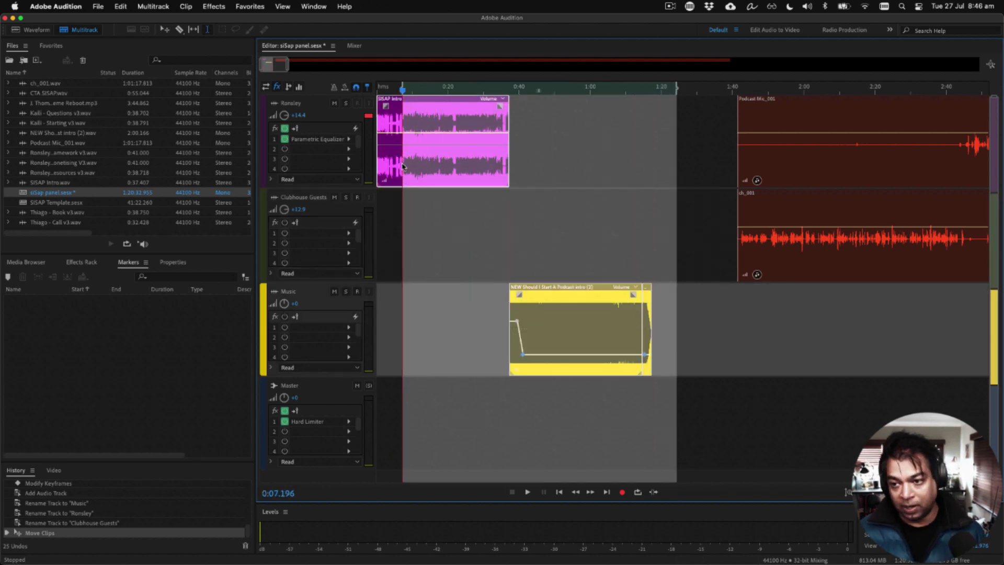
pyautogui.press('super+g')
pyautogui.click(377, 224)
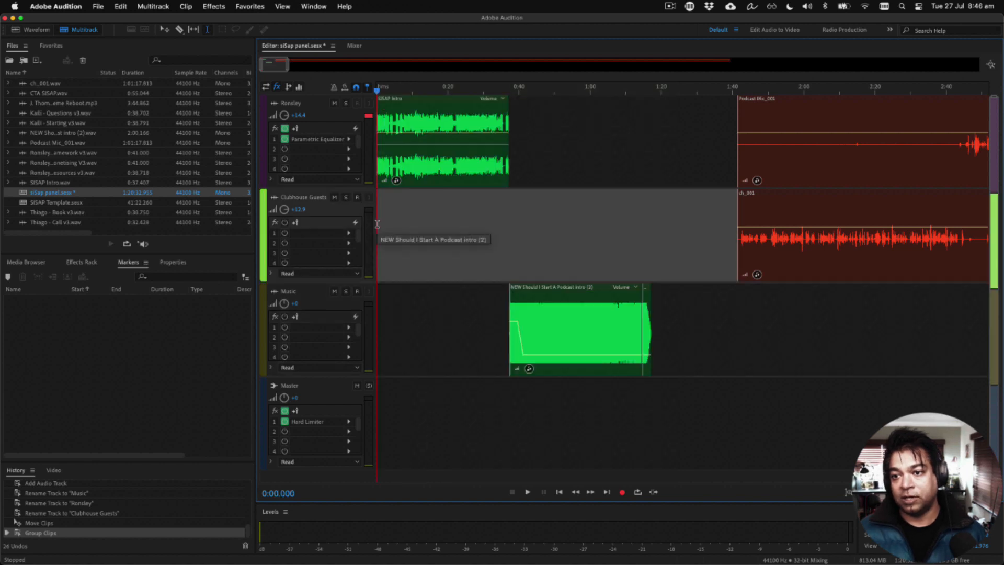
# Step: Move the grouped intro clips later so the SISAP Intro starts at about 1:01 and ends just before the Podcast Mic_001 clip
pyautogui.moveTo(438, 103); pyautogui.dragTo(528, 95)
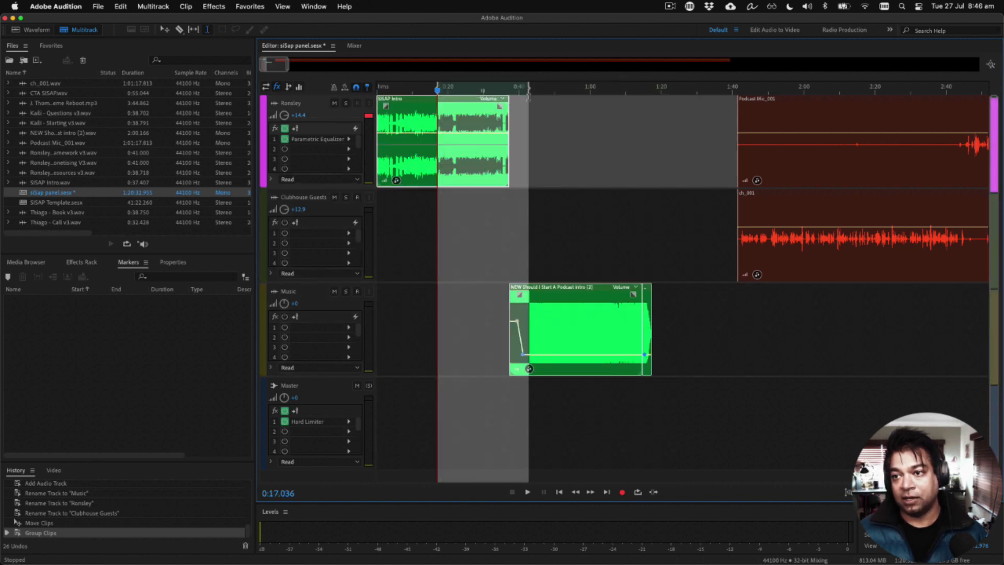
pyautogui.click(408, 108)
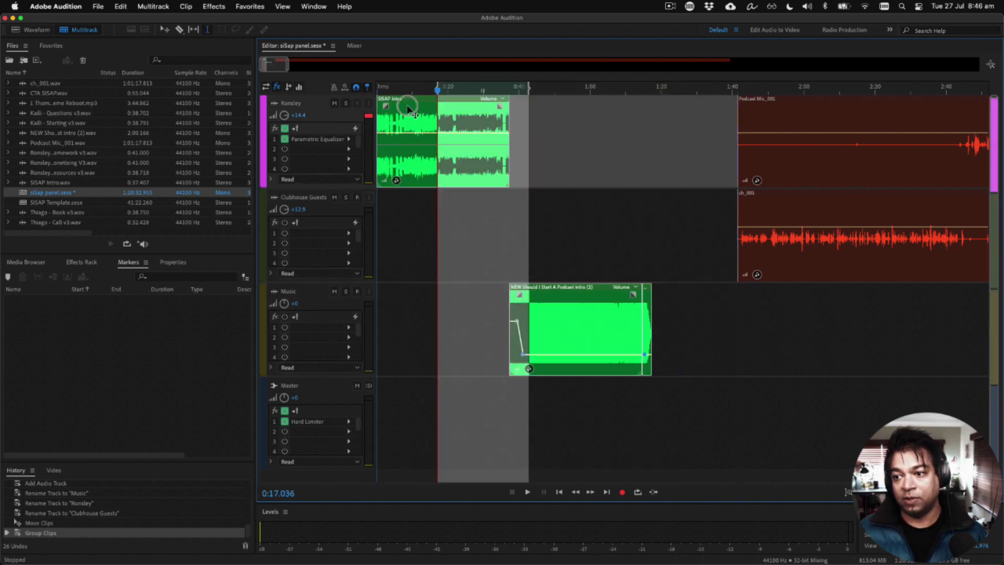
pyautogui.moveTo(408, 108); pyautogui.dragTo(391, 111)
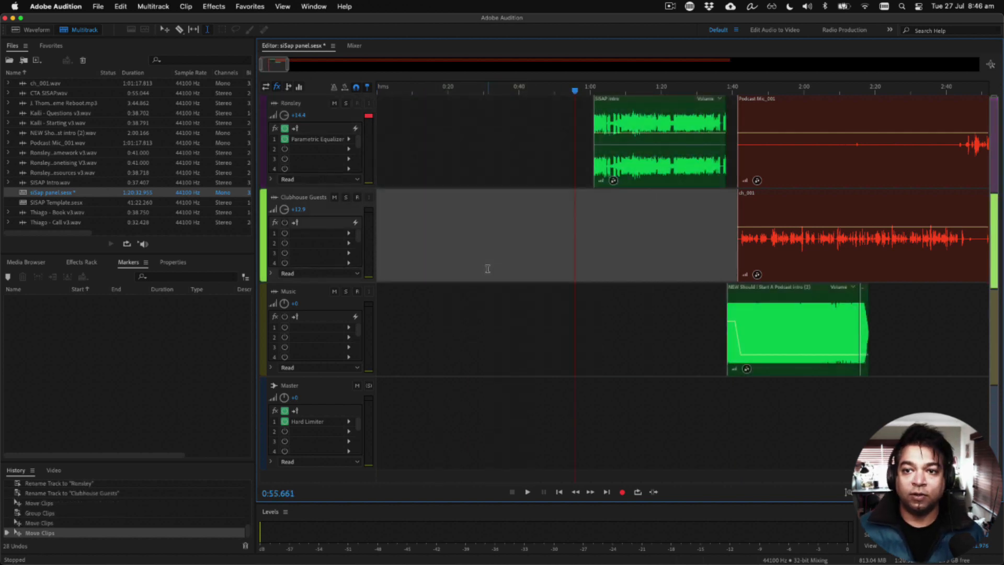
pyautogui.scroll(-3, 487, 269)
pyautogui.scroll(-6, 487, 269)
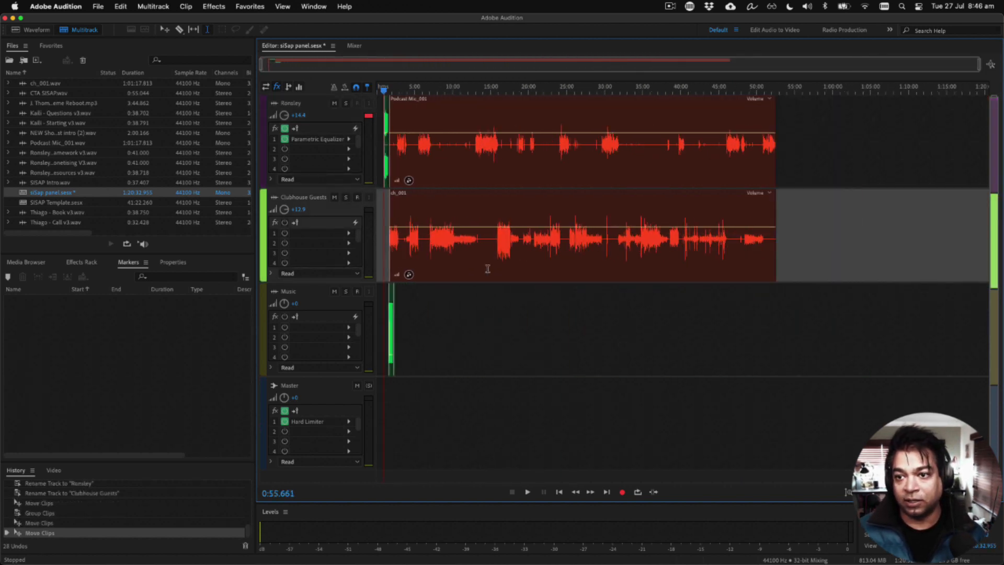
# Step: Set the host track's input to mono Scarlett 2i2 USB Input 1 and arm the track for recording
pyautogui.click(377, 93)
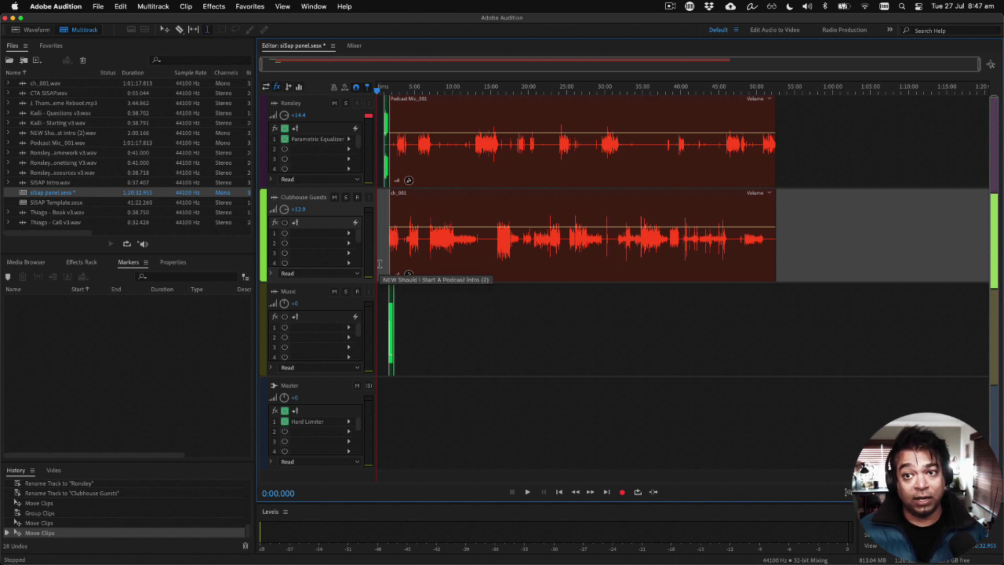
pyautogui.scroll(5, 380, 264)
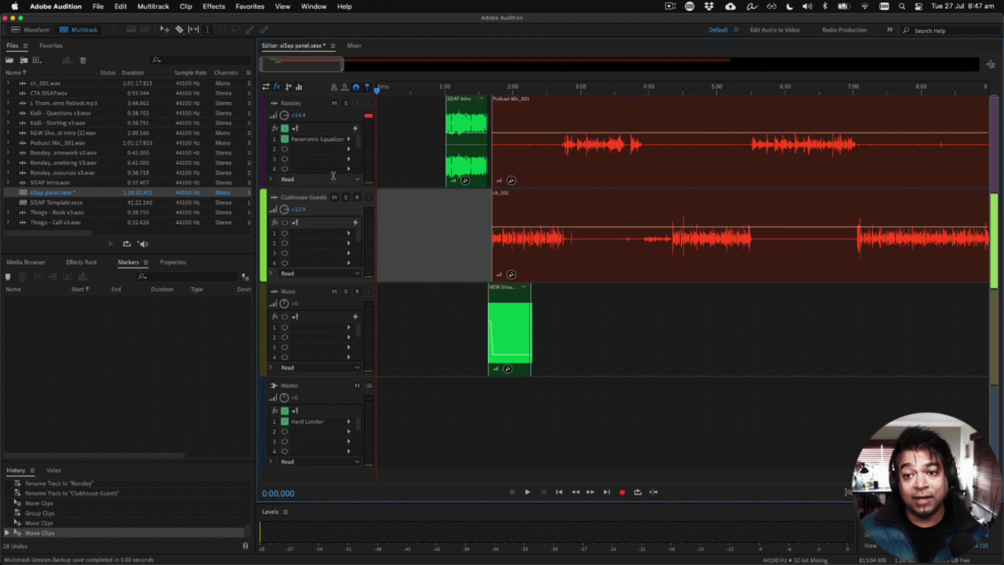
pyautogui.click(266, 86)
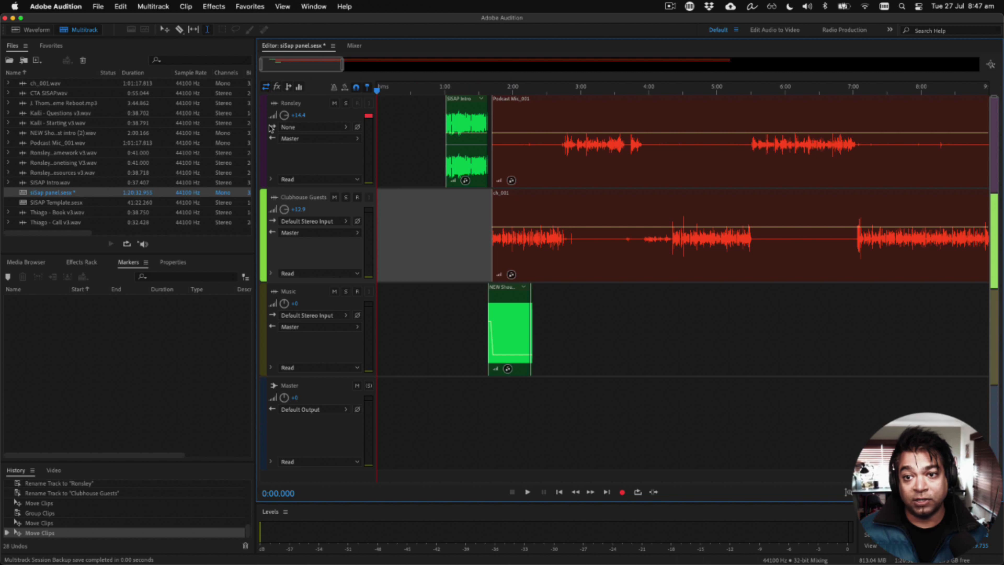
pyautogui.click(304, 130)
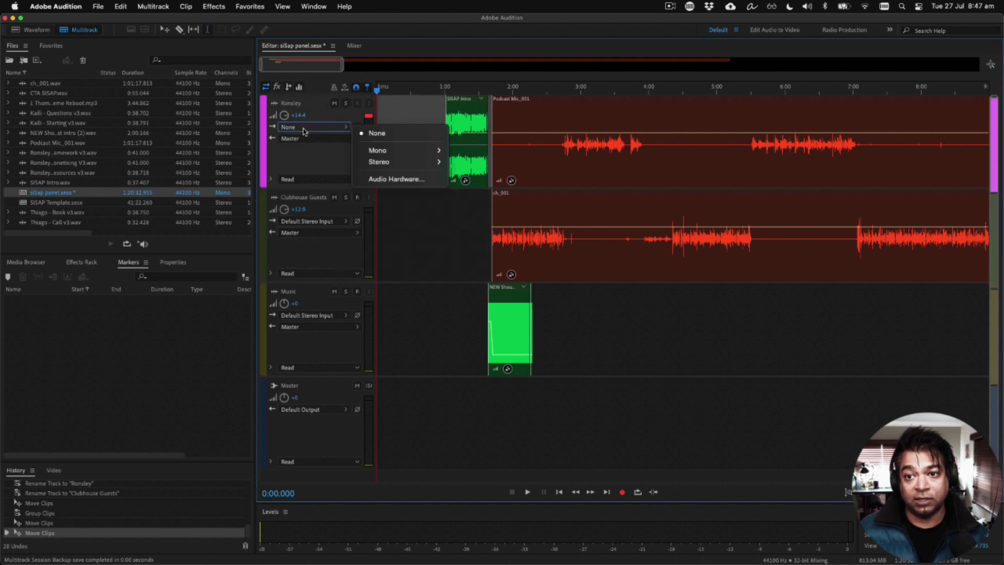
pyautogui.moveTo(406, 152)
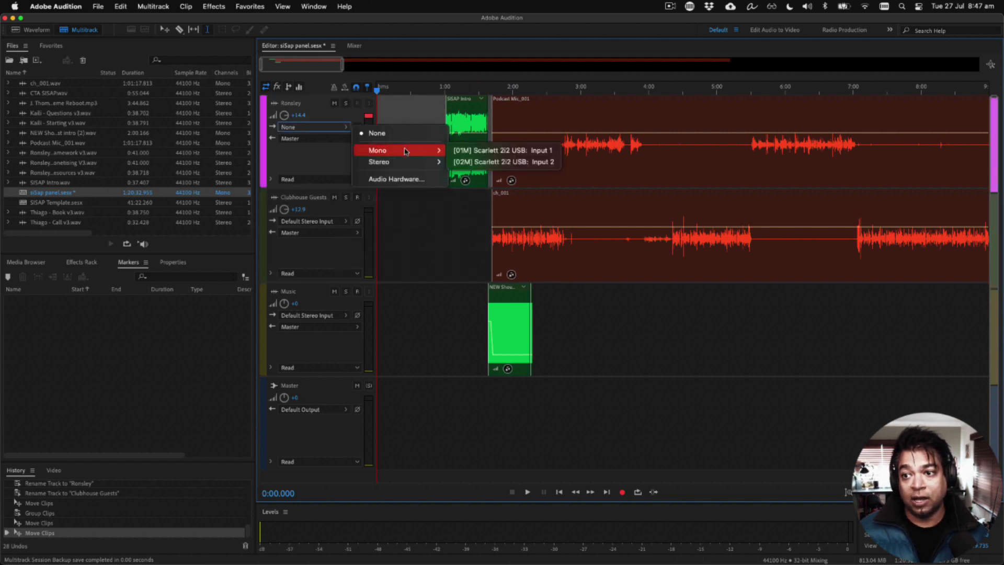
pyautogui.click(469, 154)
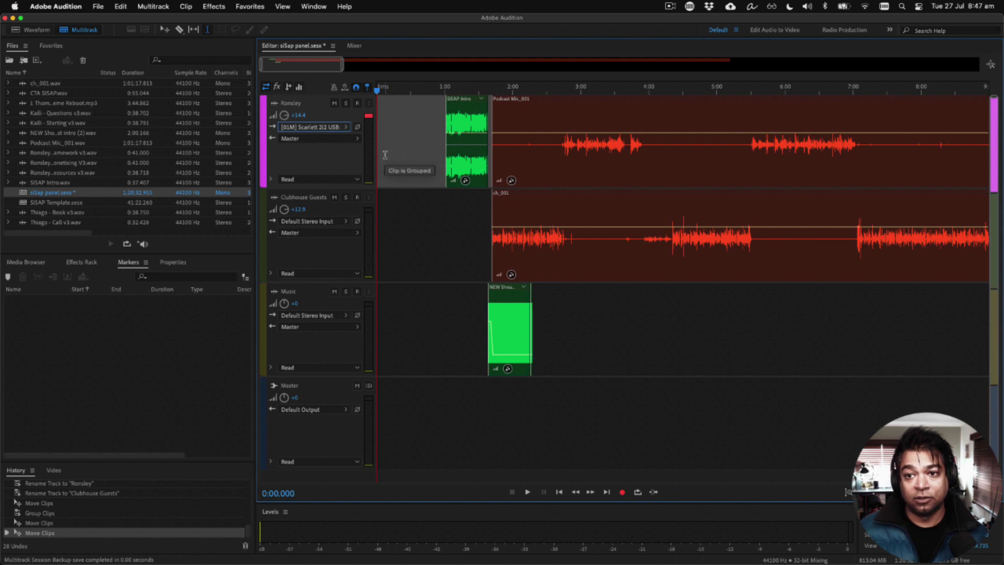
pyautogui.click(358, 104)
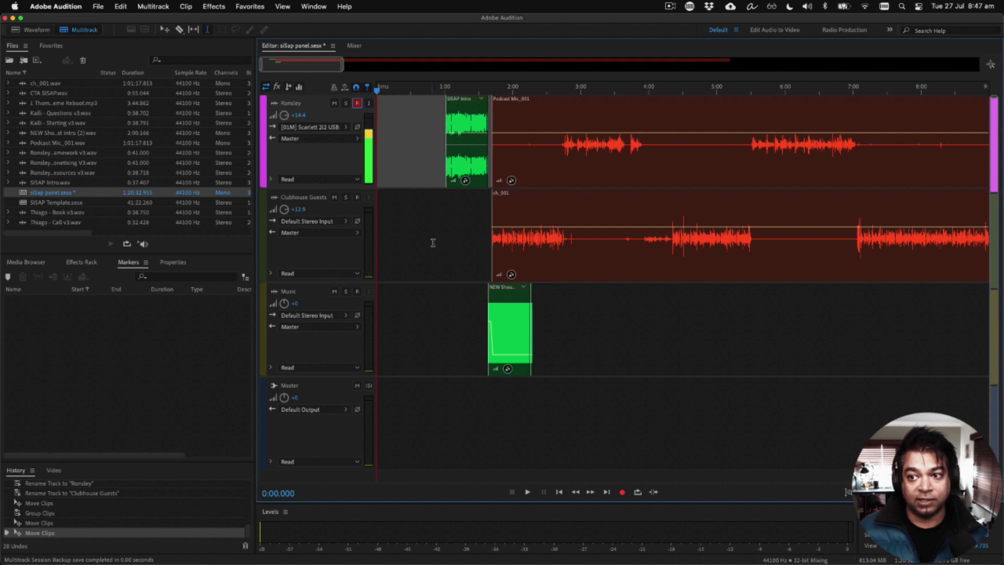
# Step: Move all clips about 1.5 minutes later and record a spoken opening about 1:11 long from the session start on the host track
pyautogui.press('super+a')
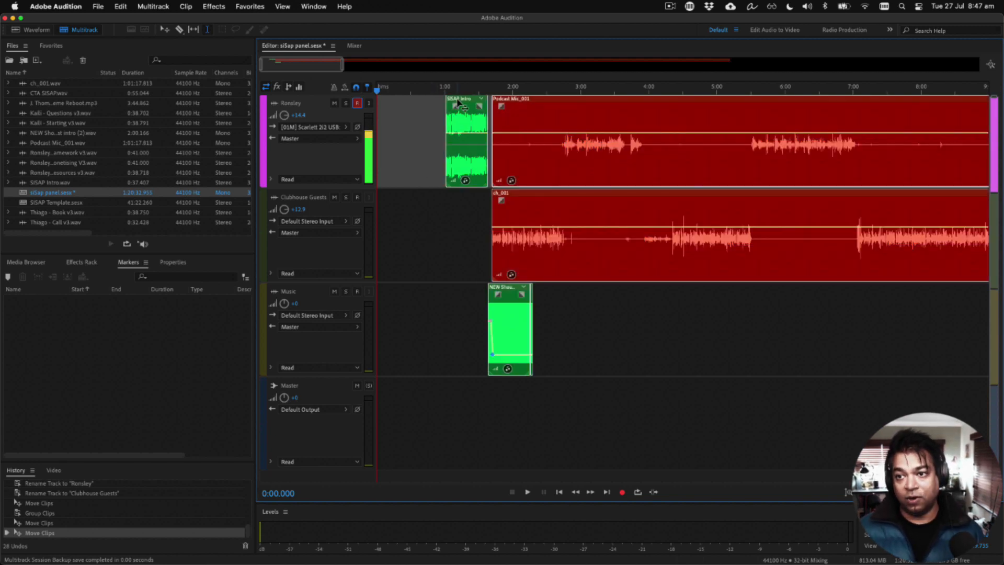
pyautogui.moveTo(461, 101); pyautogui.dragTo(567, 101)
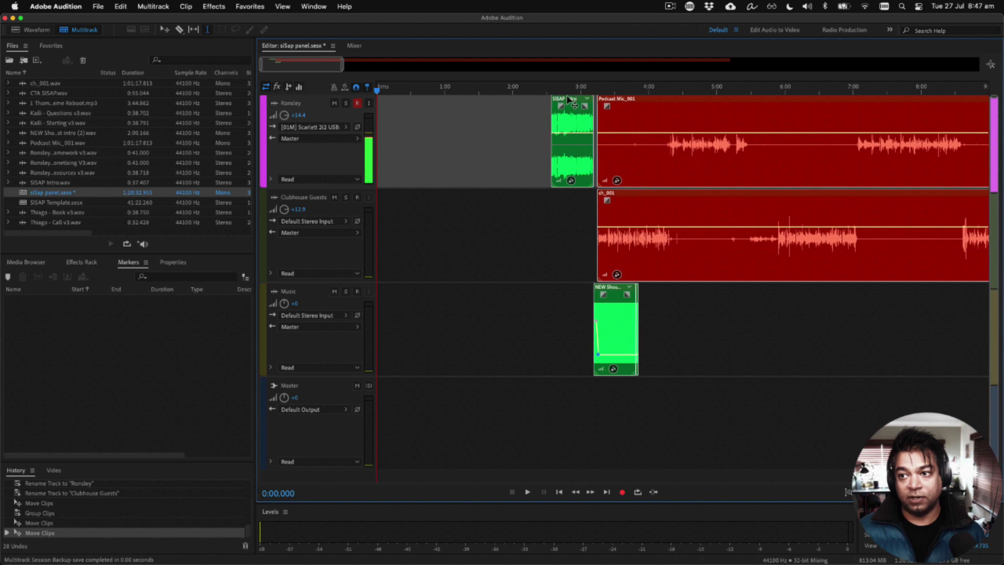
pyautogui.click(356, 180)
pyautogui.click(439, 184)
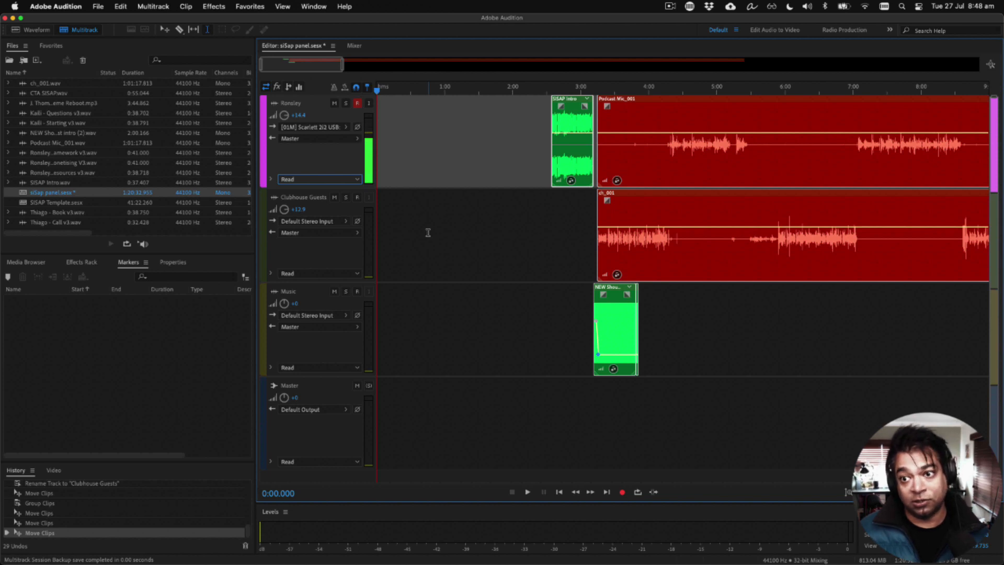
pyautogui.click(623, 493)
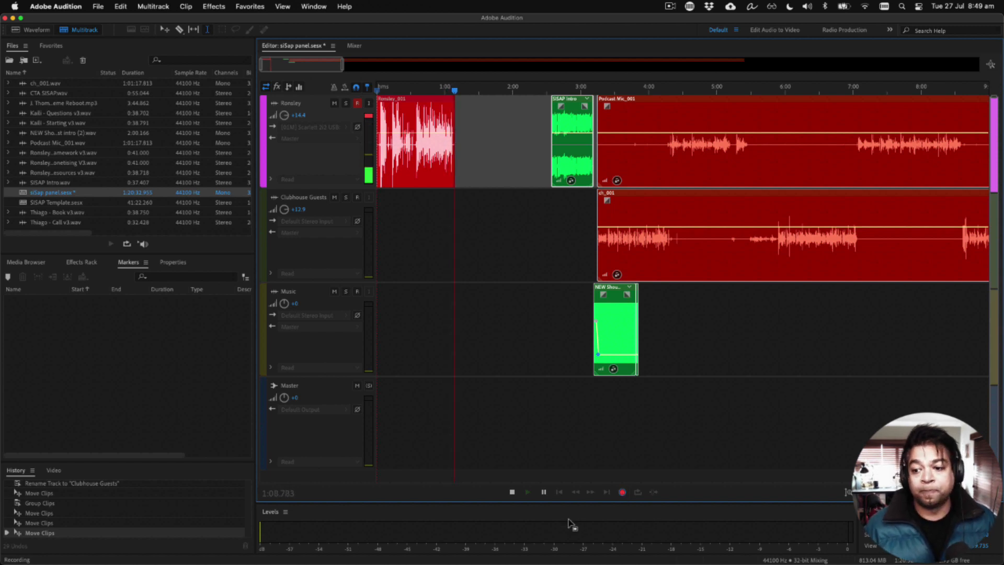
pyautogui.click(513, 492)
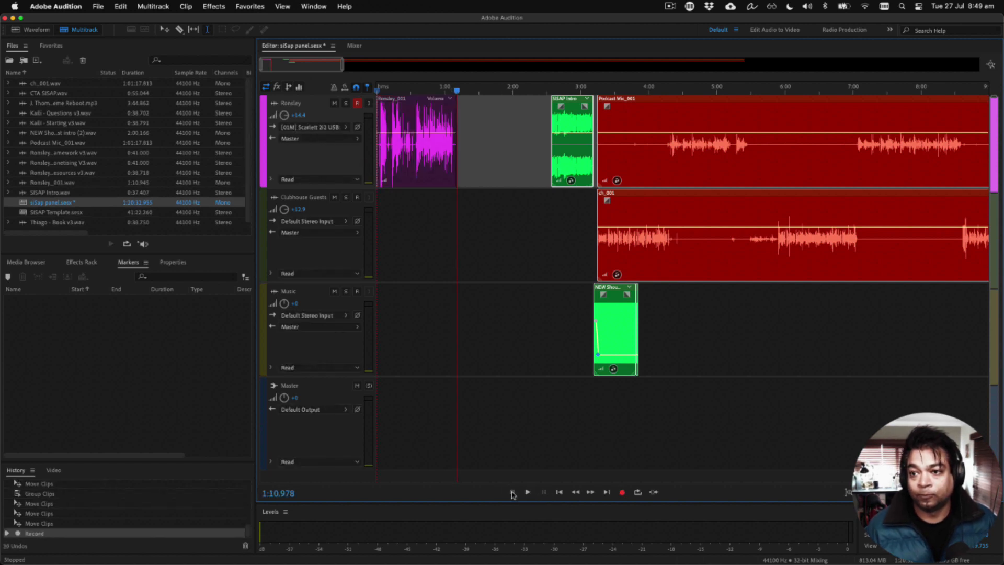
# Step: Split the new recording on the host track at about 0:34.5 and delete the part before the split
pyautogui.click(415, 180)
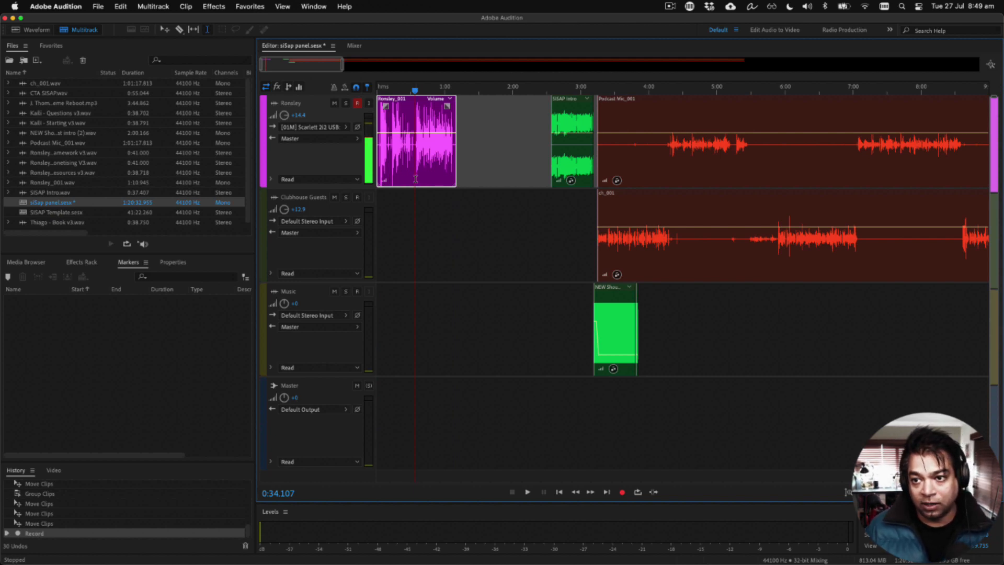
pyautogui.click(415, 173)
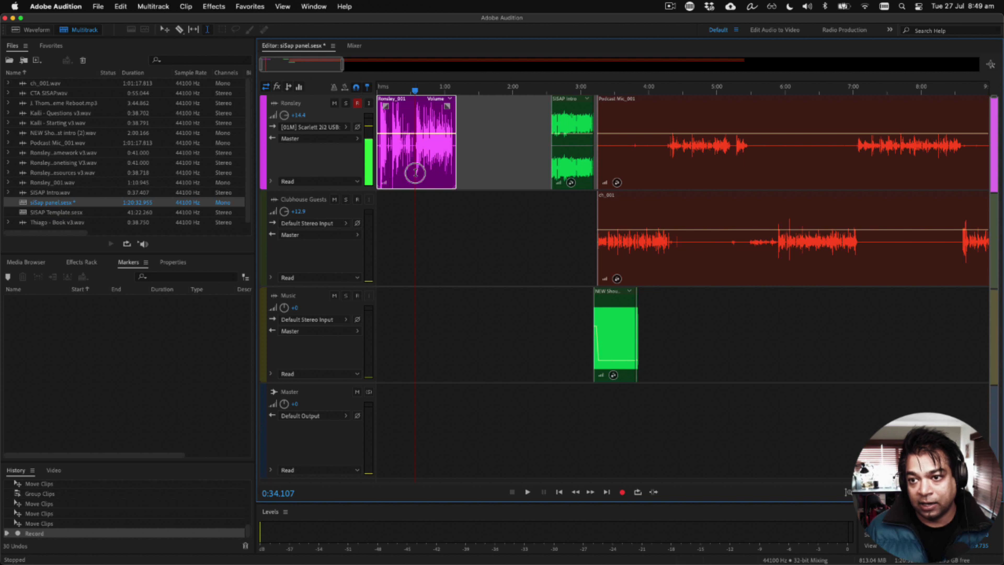
pyautogui.hotkey('alt', '=')
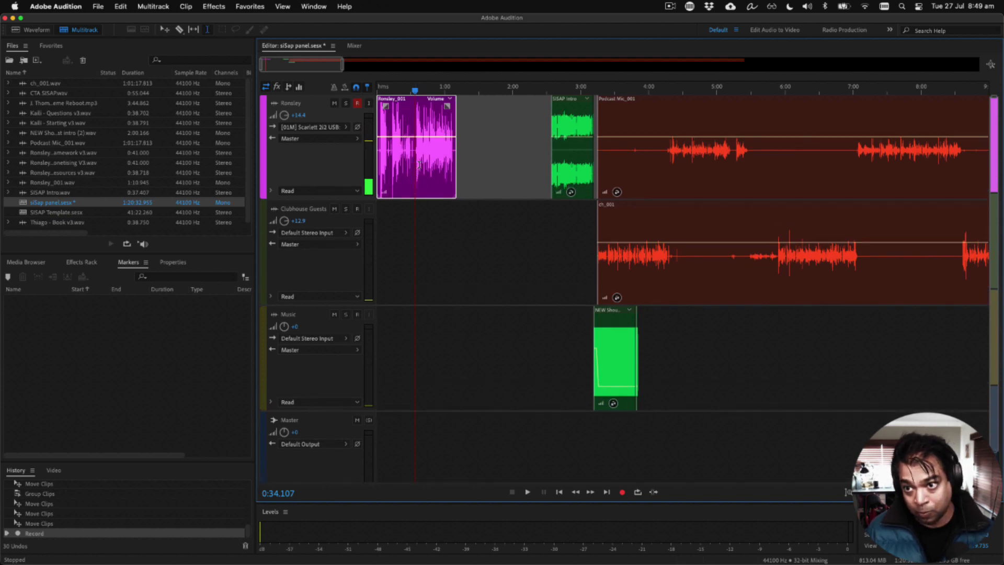
pyautogui.scroll(3, 419, 165)
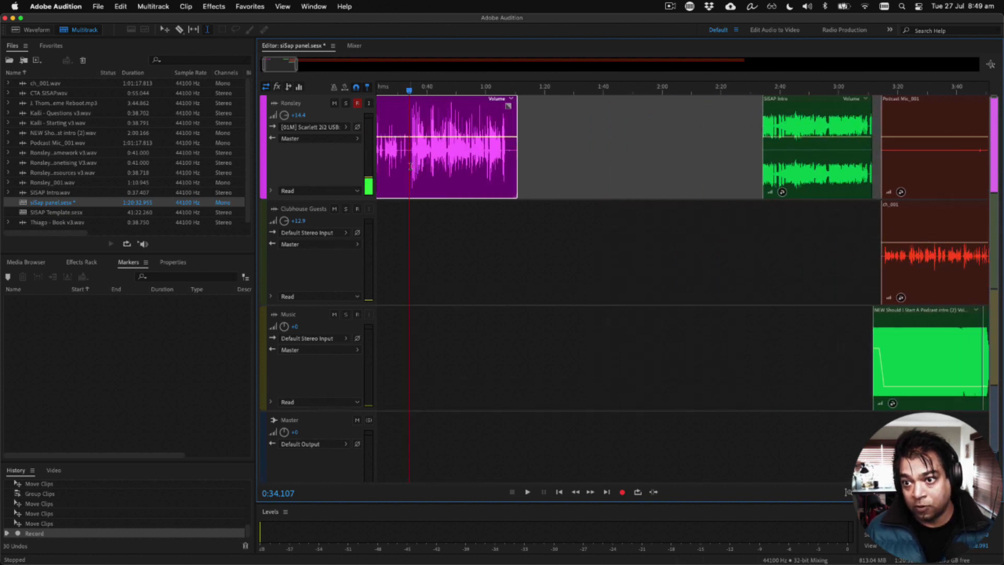
pyautogui.press('super+k')
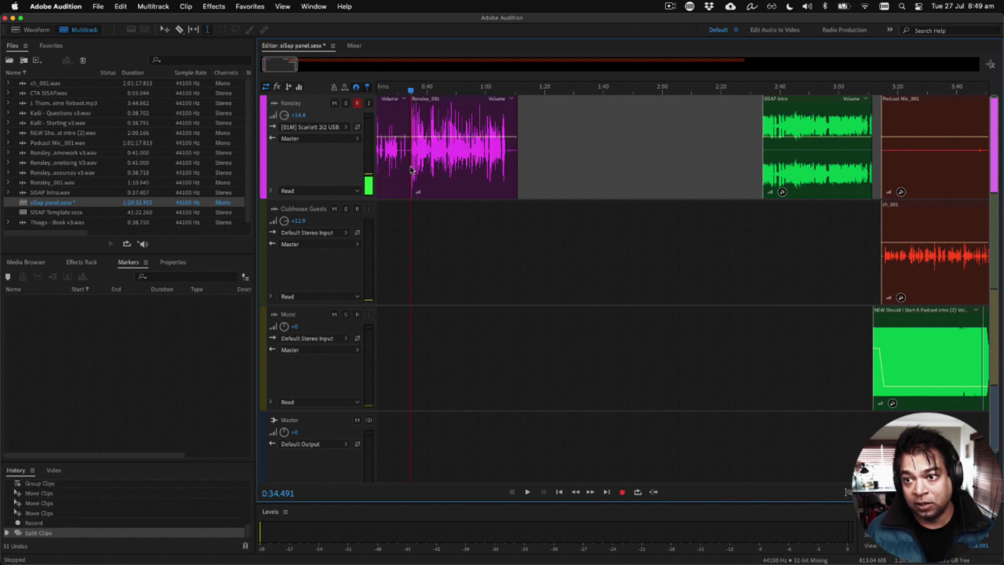
pyautogui.click(398, 194)
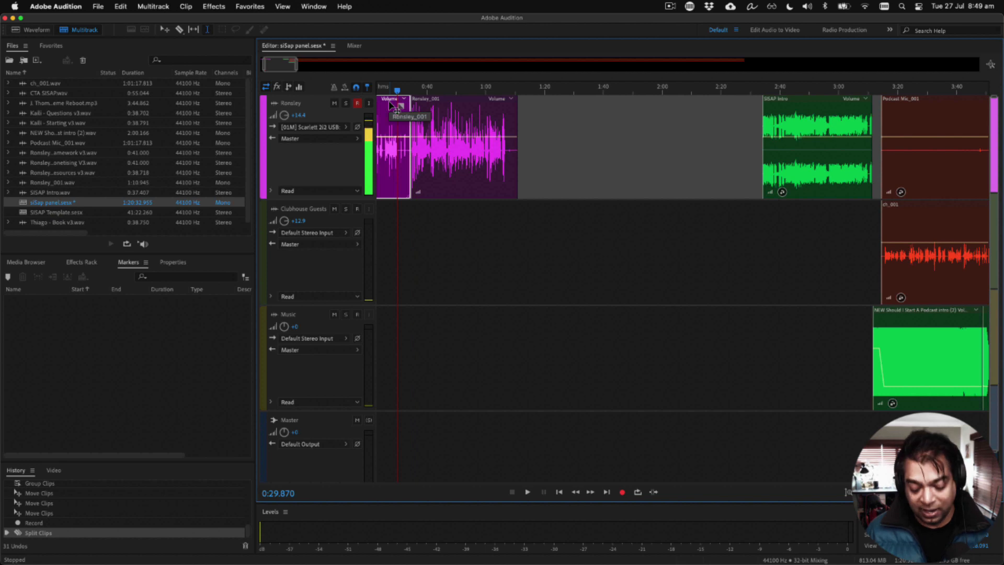
pyautogui.press('Delete')
pyautogui.scroll(-2, 407, 232)
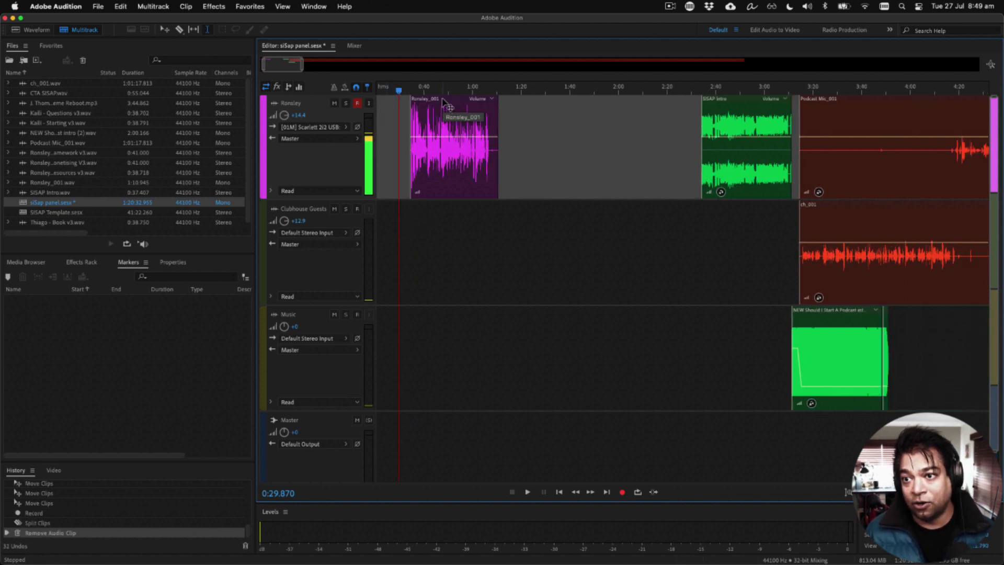
# Step: Move the remaining part of the recorded opening to the very start of the session
pyautogui.moveTo(442, 103); pyautogui.dragTo(386, 99)
pyautogui.scroll(-8, 386, 99)
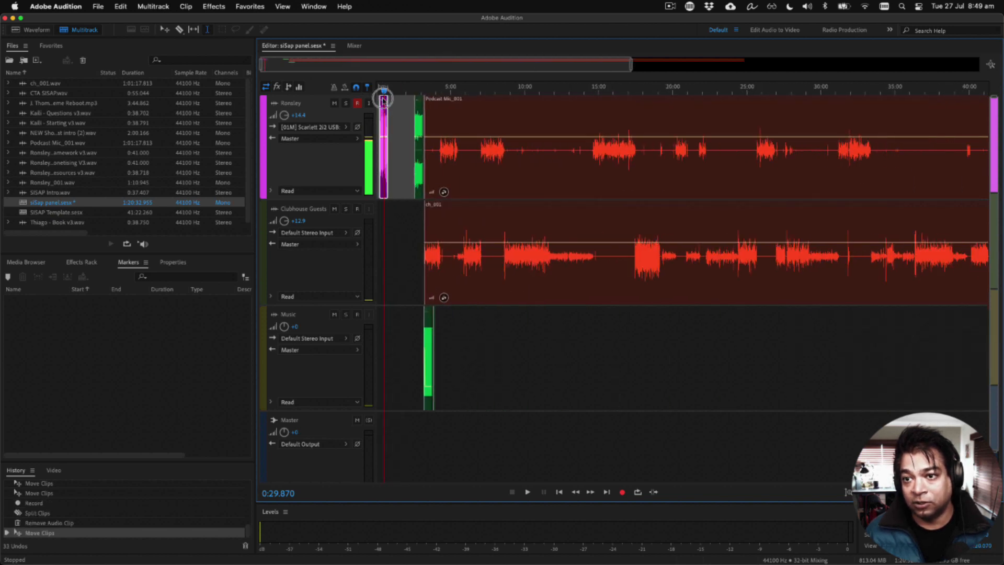
pyautogui.moveTo(383, 99); pyautogui.dragTo(381, 99)
# Step: Move the intro, music and panel clips earlier together so the SISAP Intro overlaps the end of the recorded opening in a short crossfade
pyautogui.click(508, 301)
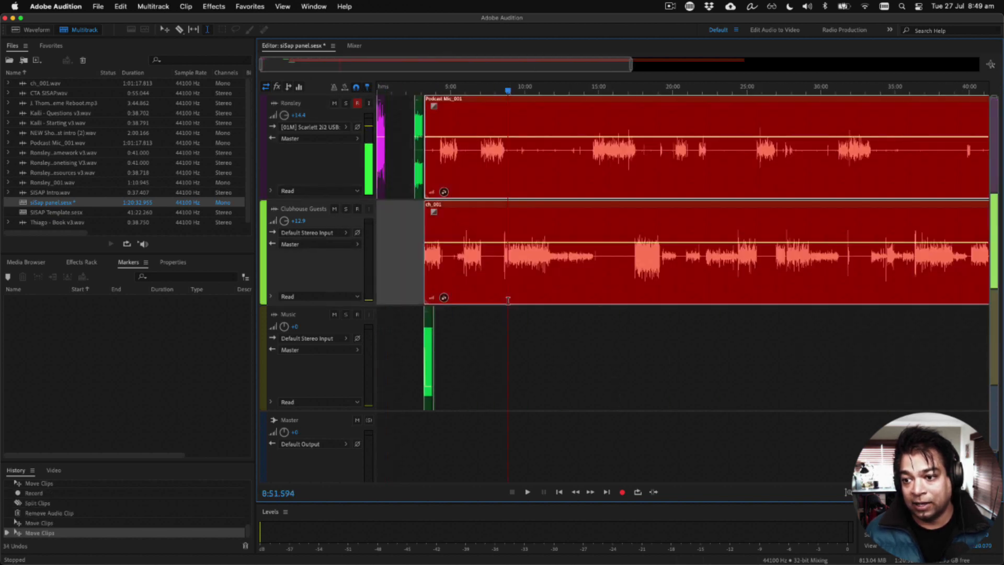
pyautogui.moveTo(530, 370); pyautogui.dragTo(415, 97)
pyautogui.scroll(6, 403, 141)
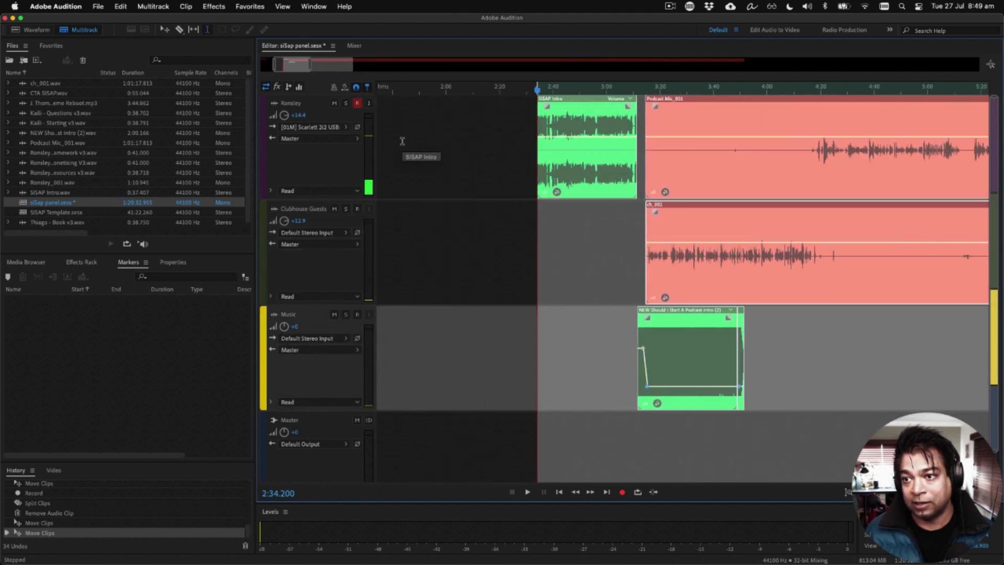
pyautogui.hscroll(-5, 445, 151)
pyautogui.scroll(-2, 444, 150)
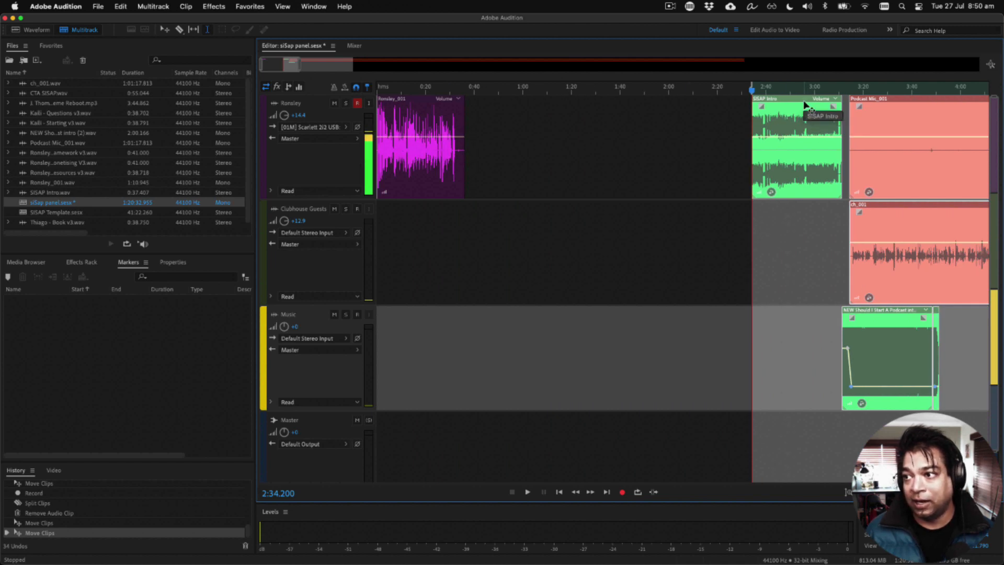
pyautogui.moveTo(810, 105); pyautogui.dragTo(510, 134)
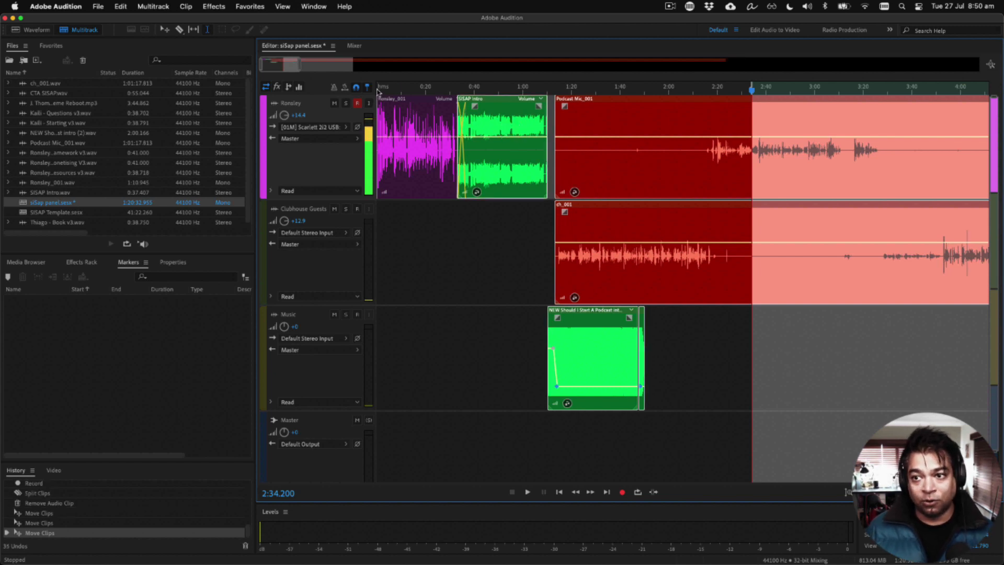
# Step: Play the session from about 0:03 to check how the recorded opening flows into the SISAP Intro
pyautogui.click(461, 90)
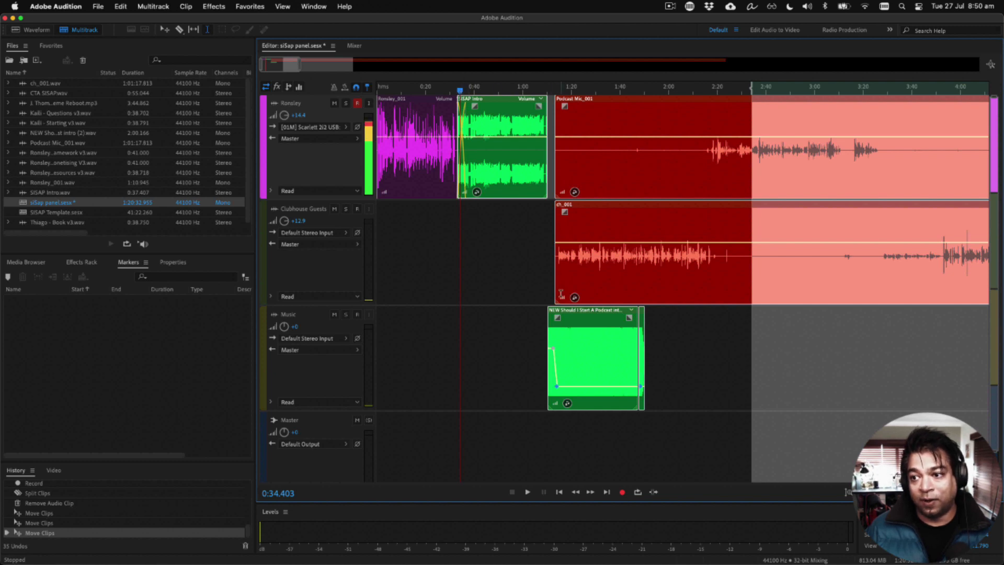
pyautogui.click(735, 326)
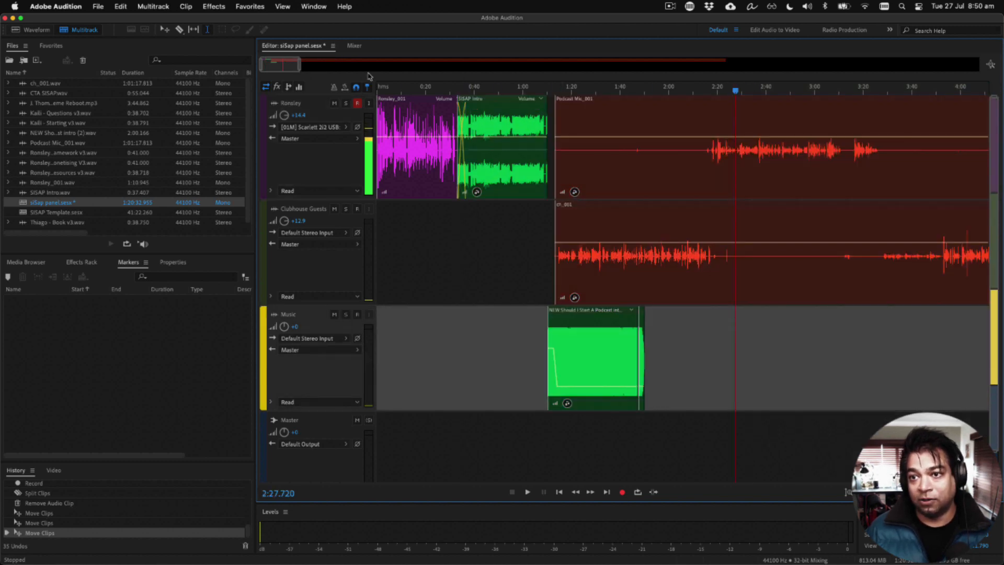
pyautogui.click(384, 90)
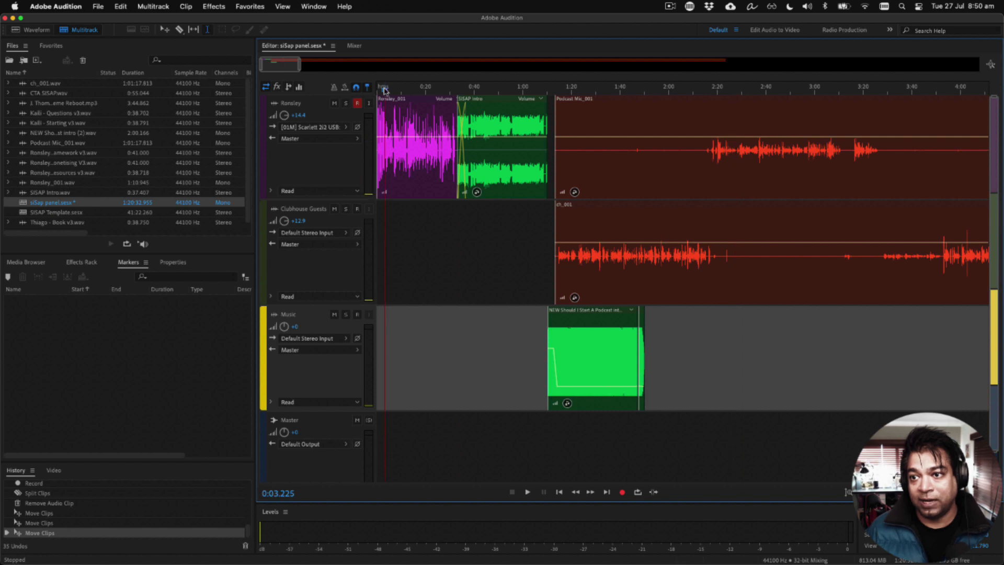
pyautogui.press('space')
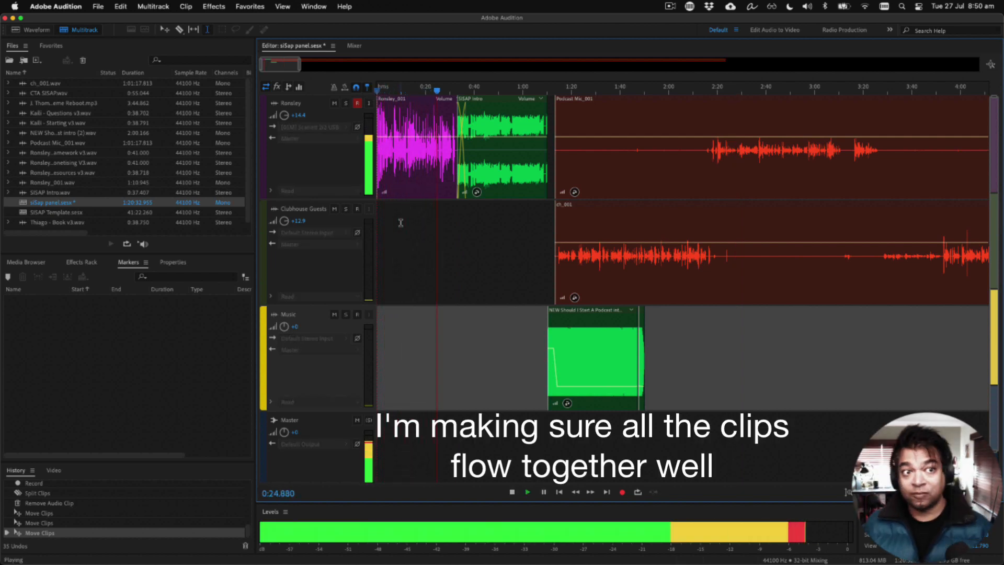
pyautogui.press('space')
# Step: Move the SISAP Intro earlier to about 0:32, right behind the last words of the recorded opening, and play the transition
pyautogui.scroll(6, 454, 173)
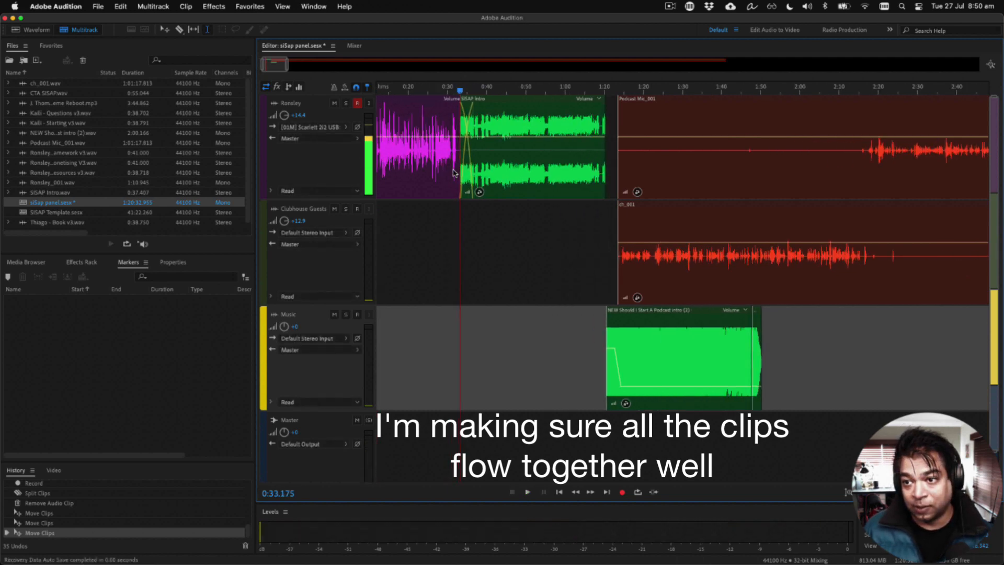
pyautogui.press('super+a')
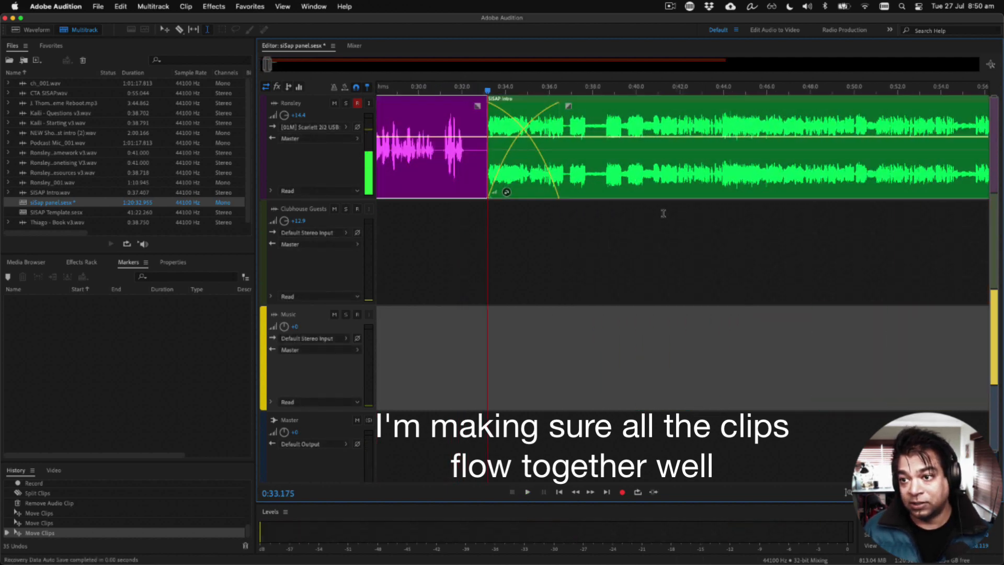
pyautogui.click(526, 98)
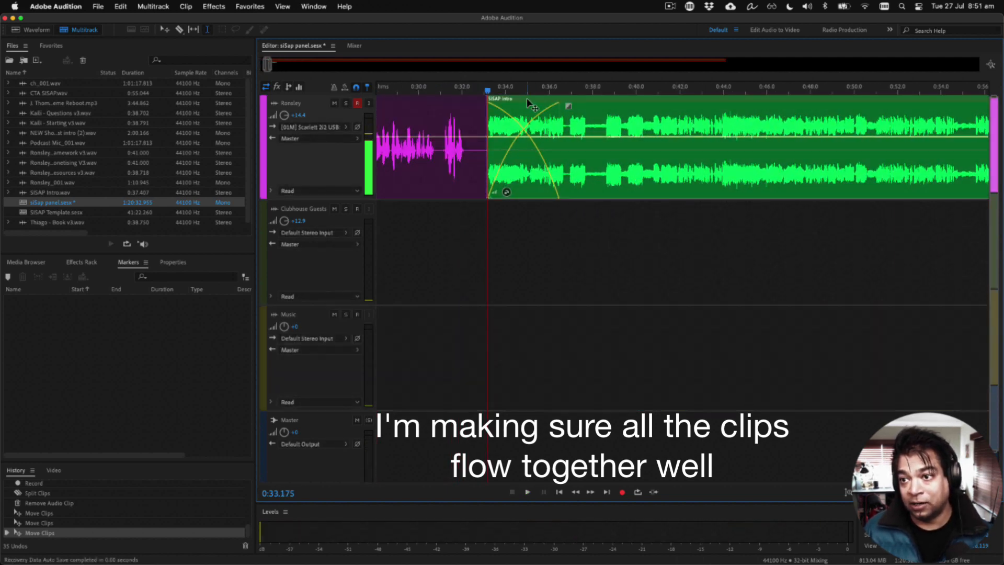
pyautogui.moveTo(526, 97); pyautogui.dragTo(507, 103)
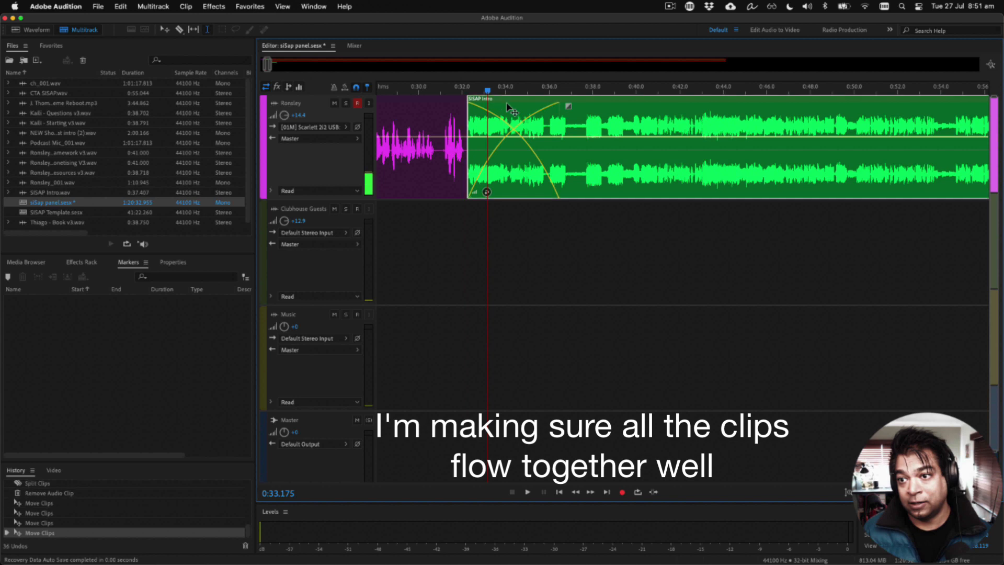
pyautogui.click(443, 289)
pyautogui.press('space')
pyautogui.press('space')
pyautogui.click(511, 106)
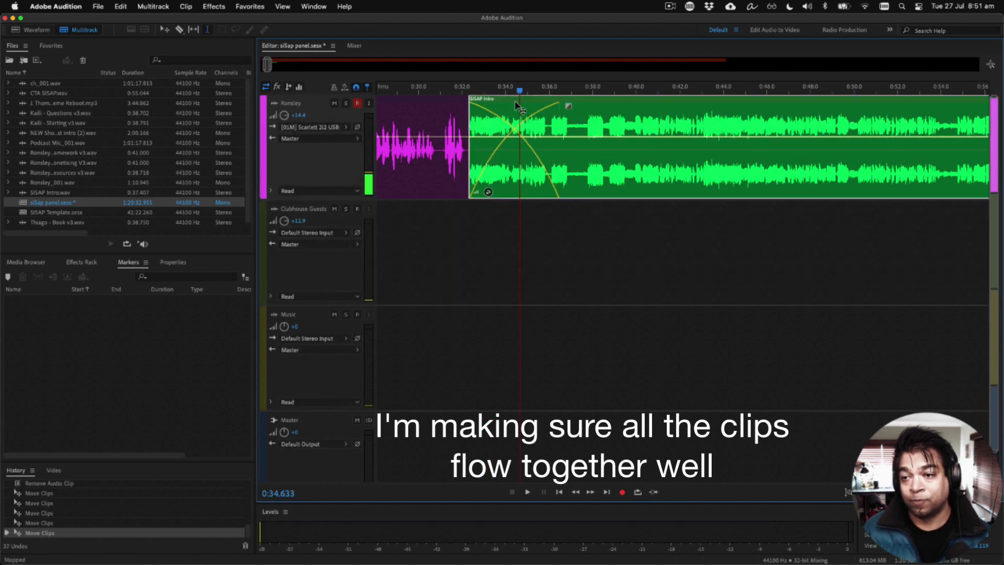
# Step: Trim the end of the recorded opening to about 0:32 and place the SISAP Intro directly against it without a crossfade
pyautogui.moveTo(553, 99); pyautogui.dragTo(645, 97)
pyautogui.click(542, 150)
pyautogui.moveTo(559, 149); pyautogui.dragTo(561, 149)
pyautogui.moveTo(557, 152); pyautogui.dragTo(465, 152)
pyautogui.moveTo(619, 116); pyautogui.dragTo(526, 116)
# Step: Move the Podcast Mic_001 and ch_001 clips together to start at about 1:11, just after the music begins, and play the transition
pyautogui.scroll(-10, 527, 117)
pyautogui.click(433, 355)
pyautogui.scroll(10, 503, 253)
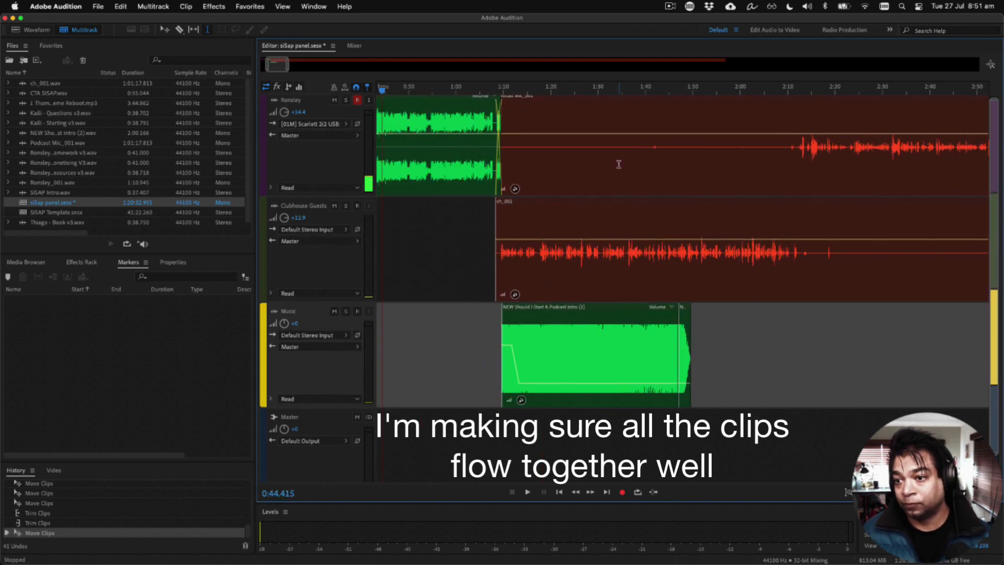
pyautogui.click(619, 164)
pyautogui.hscroll(-5, 619, 164)
pyautogui.press('space')
pyautogui.click(517, 94)
pyautogui.click(679, 222)
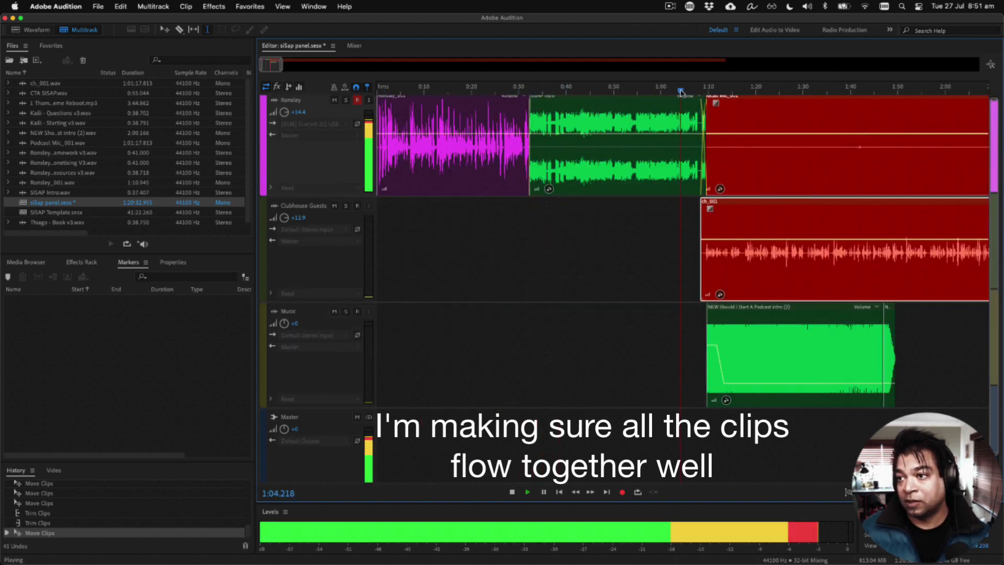
pyautogui.press('space')
pyautogui.press('space')
pyautogui.moveTo(748, 98)
pyautogui.mouseDown()
pyautogui.moveTo(768, 98)
pyautogui.moveTo(746, 98)
pyautogui.mouseUp()
pyautogui.press('space')
pyautogui.press('space')
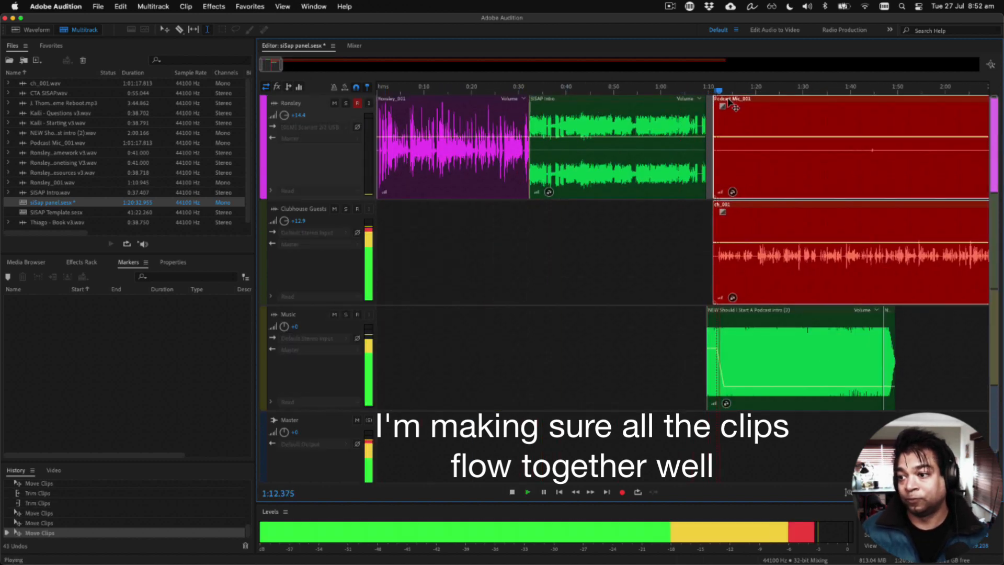
# Step: Add volume keyframes to the music at about 1:23 and 1:27 and lower its volume further from there to the end
pyautogui.click(769, 389)
pyautogui.click(769, 387)
pyautogui.moveTo(787, 387); pyautogui.dragTo(787, 399)
pyautogui.moveTo(886, 387); pyautogui.dragTo(886, 399)
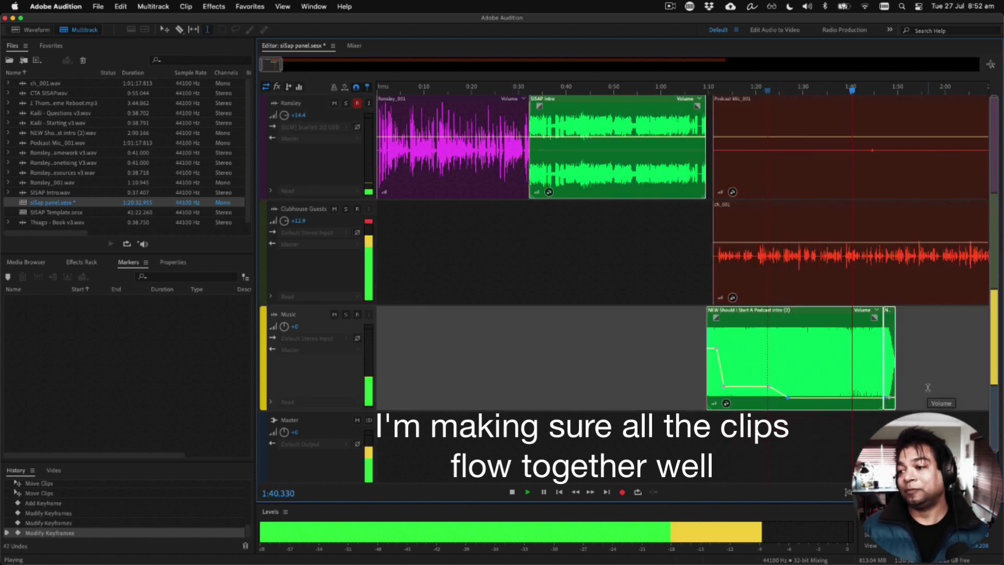
pyautogui.click(568, 375)
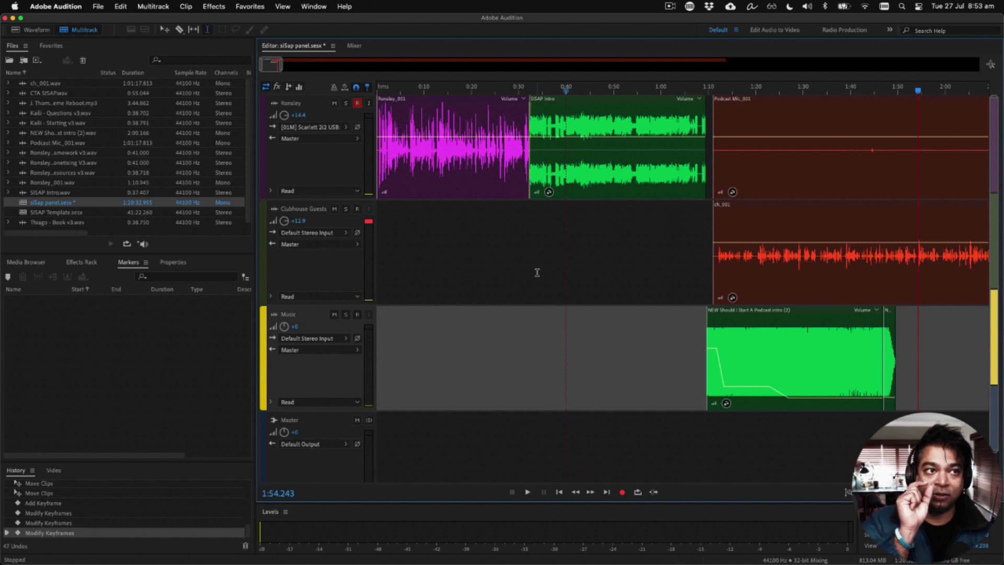
# Step: Select all clips in the session and move them later together so the recorded opening starts at about 1:00
pyautogui.scroll(3, 537, 272)
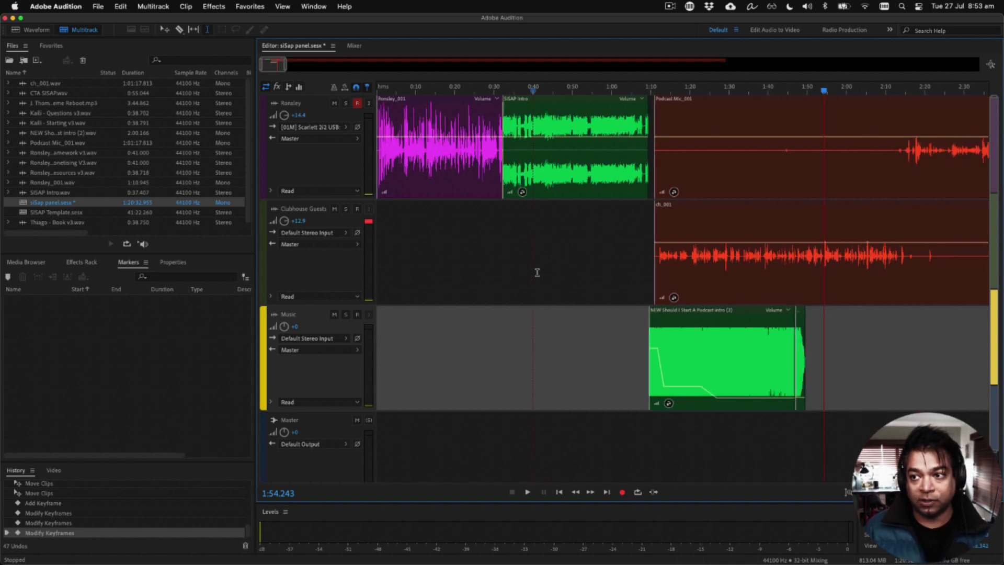
pyautogui.hscroll(-5, 537, 272)
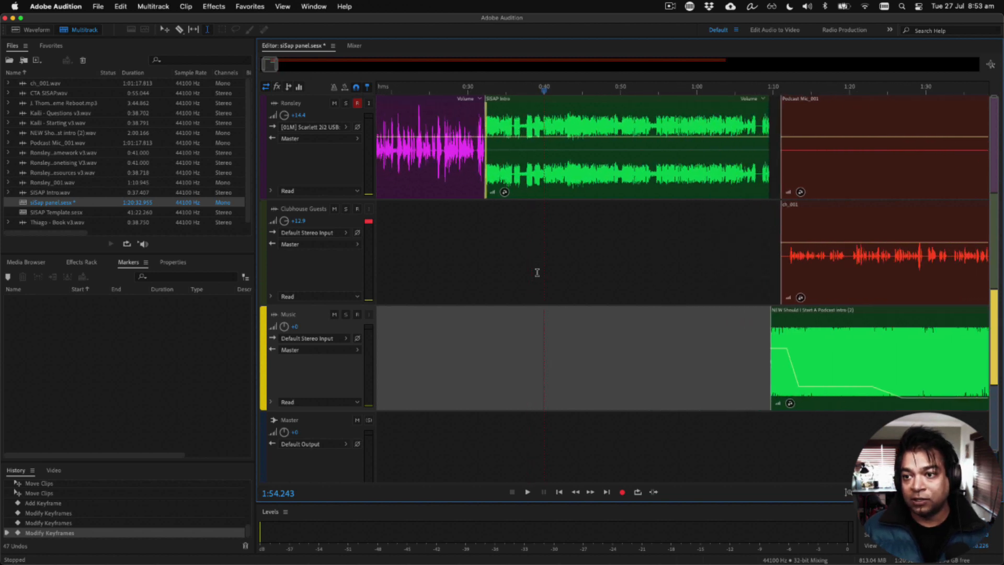
pyautogui.press('super+a')
pyautogui.scroll(1, 506, 273)
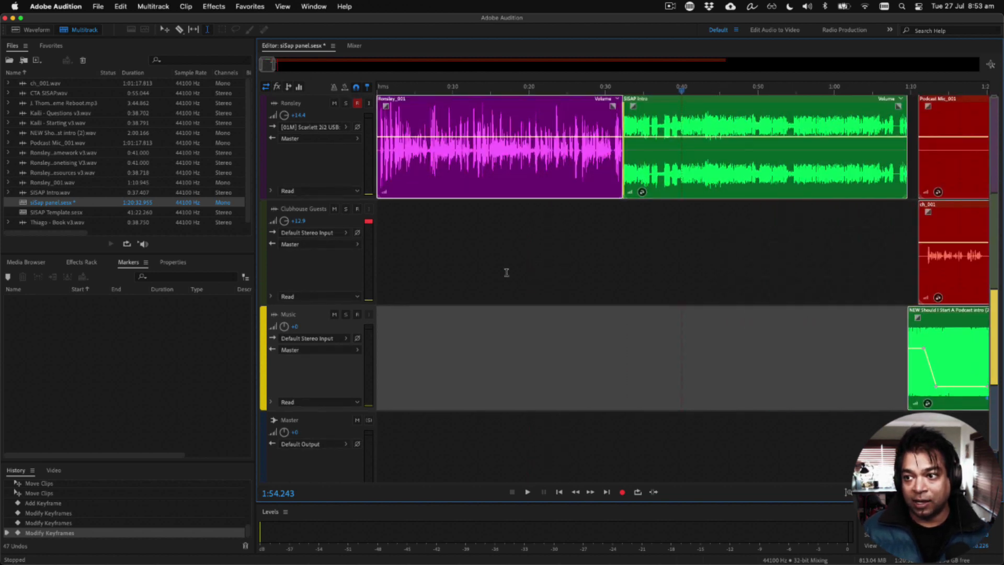
pyautogui.moveTo(454, 103); pyautogui.dragTo(910, 90)
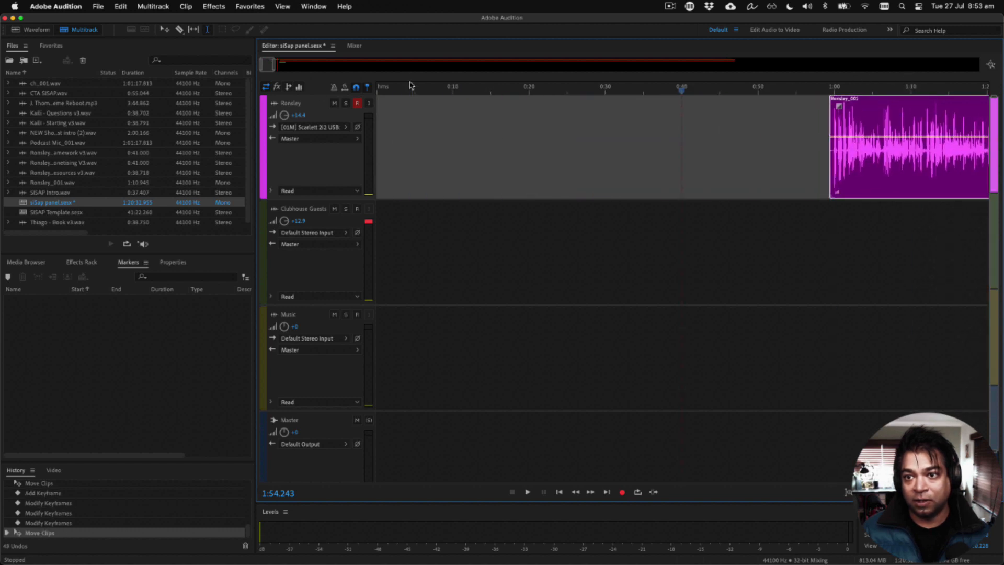
# Step: Record about 25 seconds of additional speech on the host track from the very start of the session
pyautogui.click(377, 88)
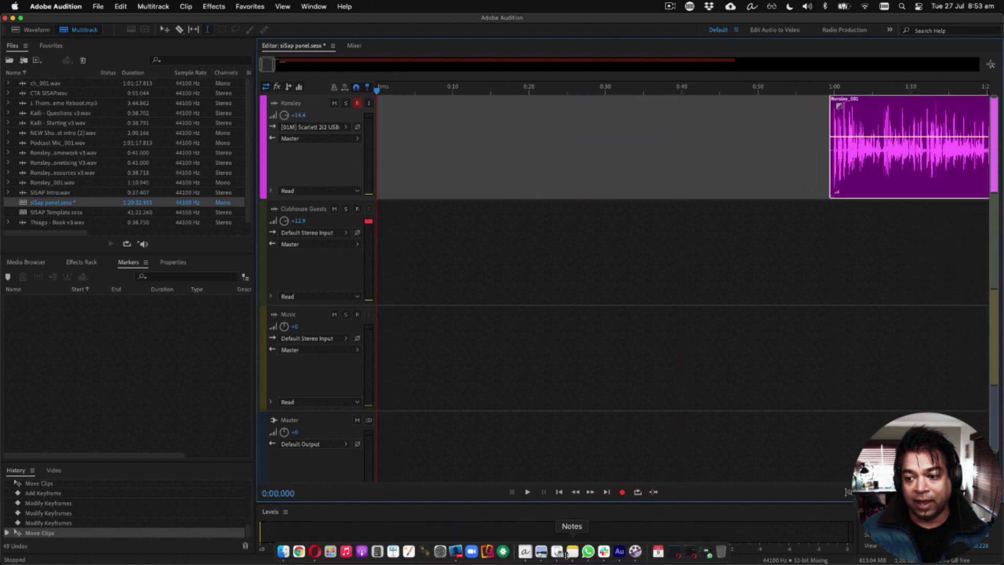
pyautogui.click(622, 494)
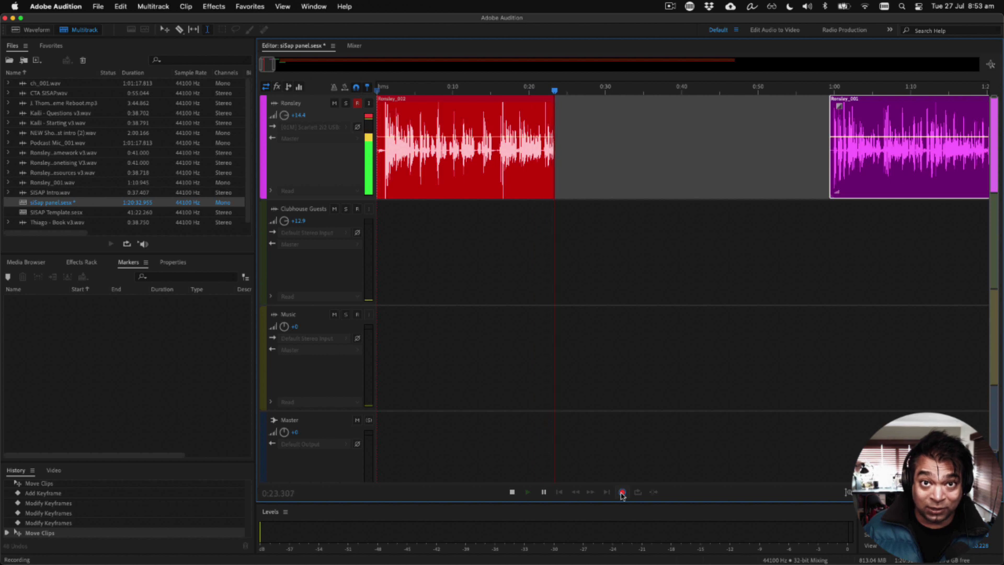
pyautogui.click(623, 493)
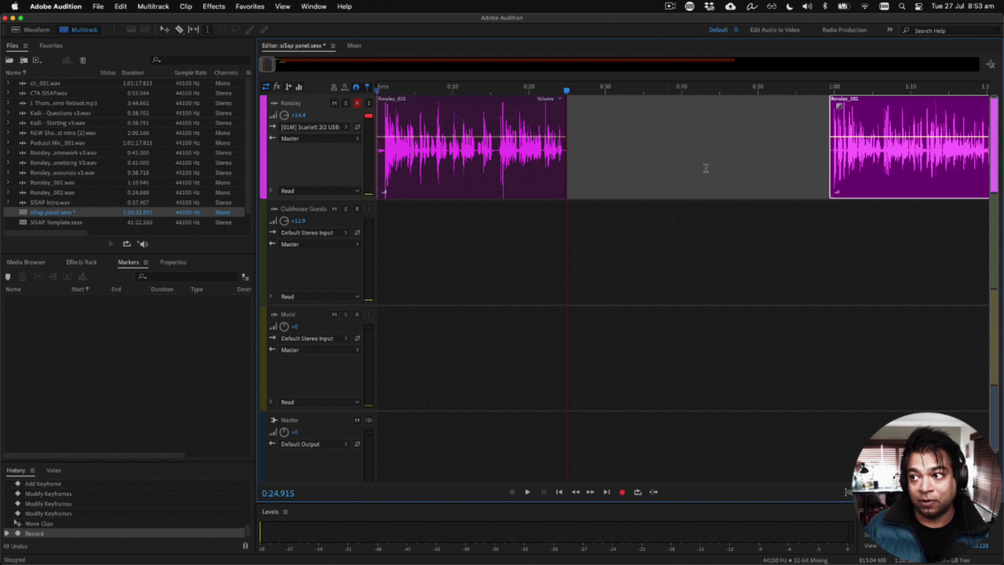
# Step: Place the new recording at about 0:31, move the first recording back to the session start, and play up to their join
pyautogui.moveTo(413, 98); pyautogui.dragTo(683, 138)
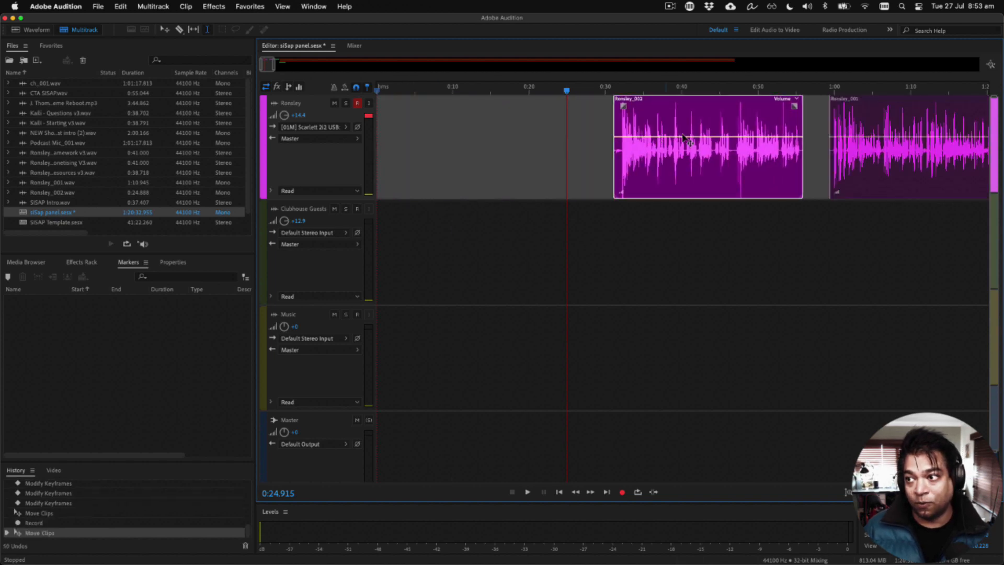
pyautogui.moveTo(858, 99); pyautogui.dragTo(386, 96)
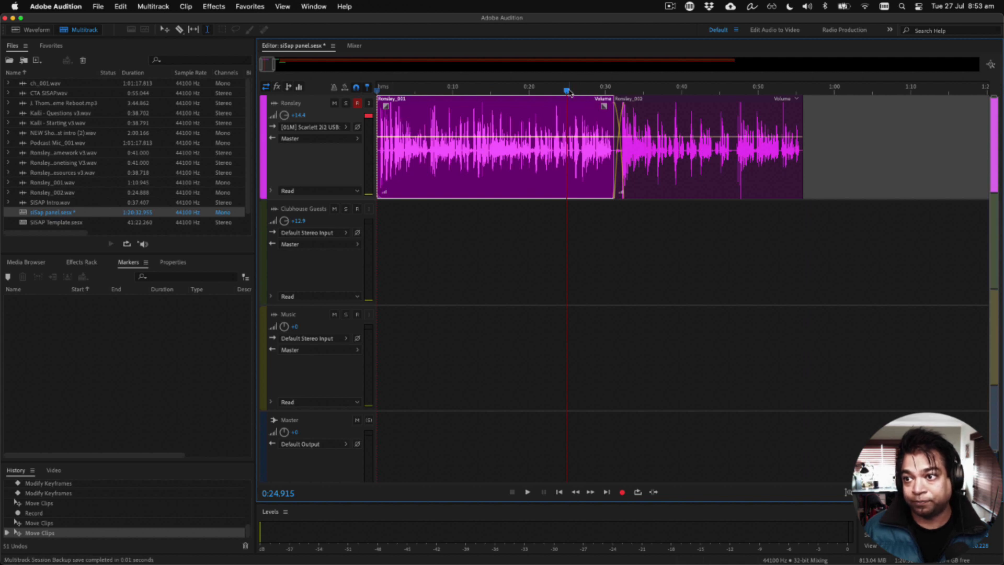
pyautogui.press('space')
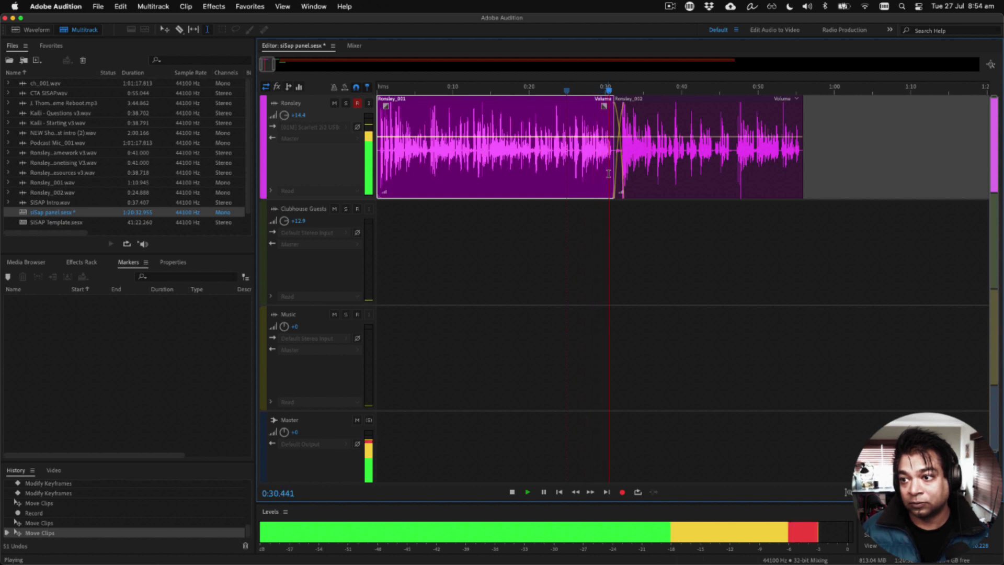
pyautogui.press('space')
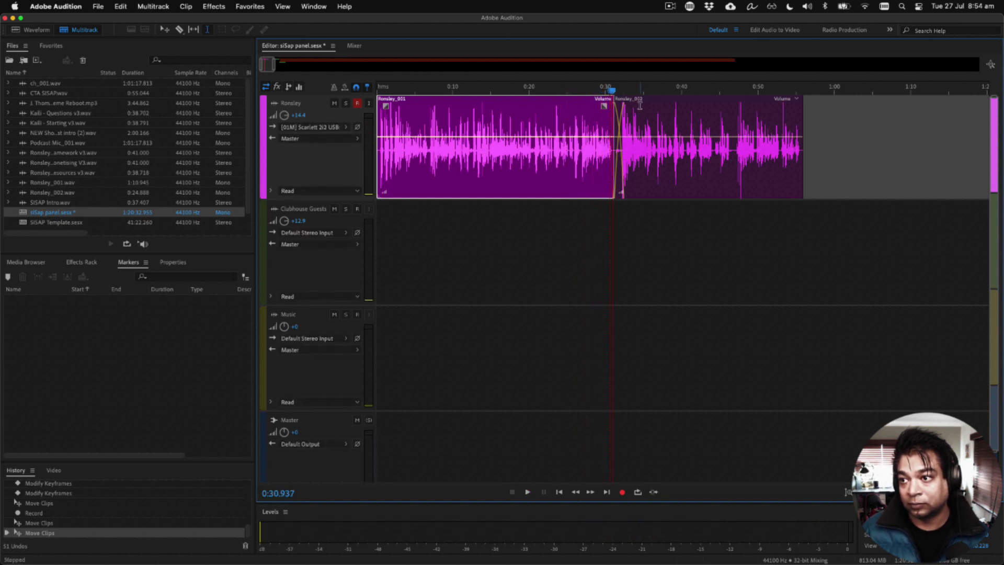
# Step: Split the first recording at about 0:31, set its short tail aside at about 1:06, and place the second recording at the split
pyautogui.moveTo(662, 106); pyautogui.dragTo(702, 99)
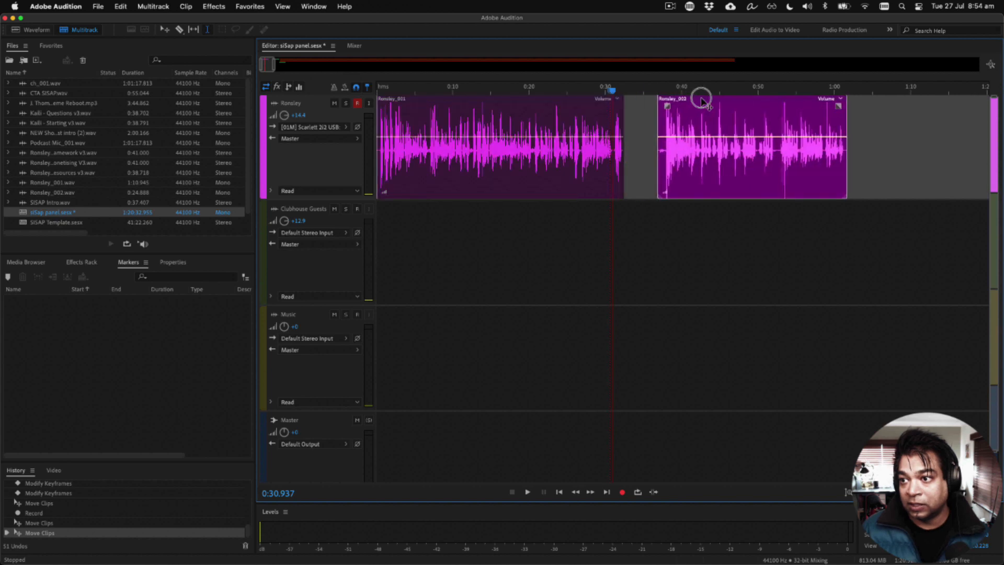
pyautogui.click(613, 164)
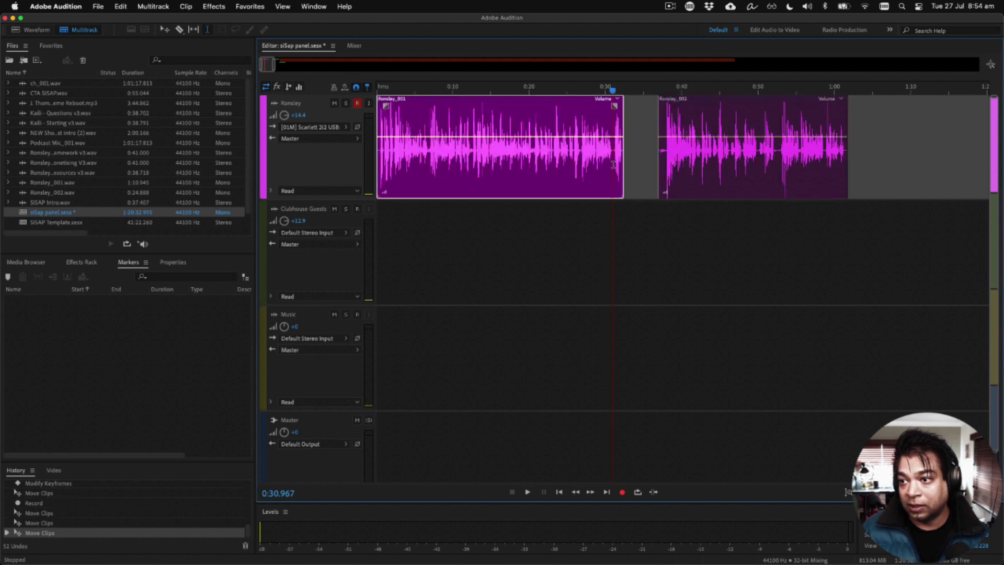
pyautogui.press('super+k')
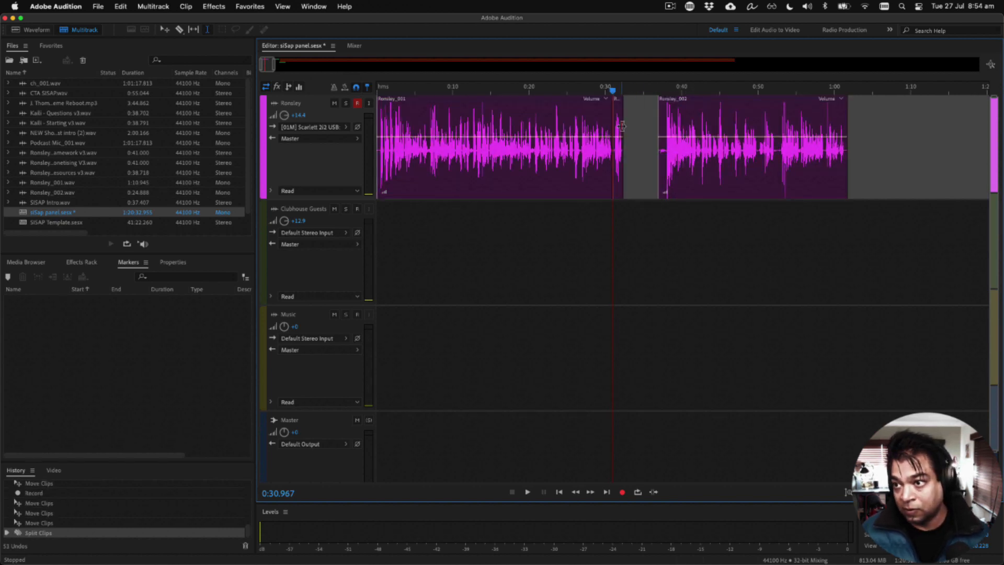
pyautogui.moveTo(617, 99); pyautogui.dragTo(890, 101)
pyautogui.moveTo(783, 98); pyautogui.dragTo(738, 103)
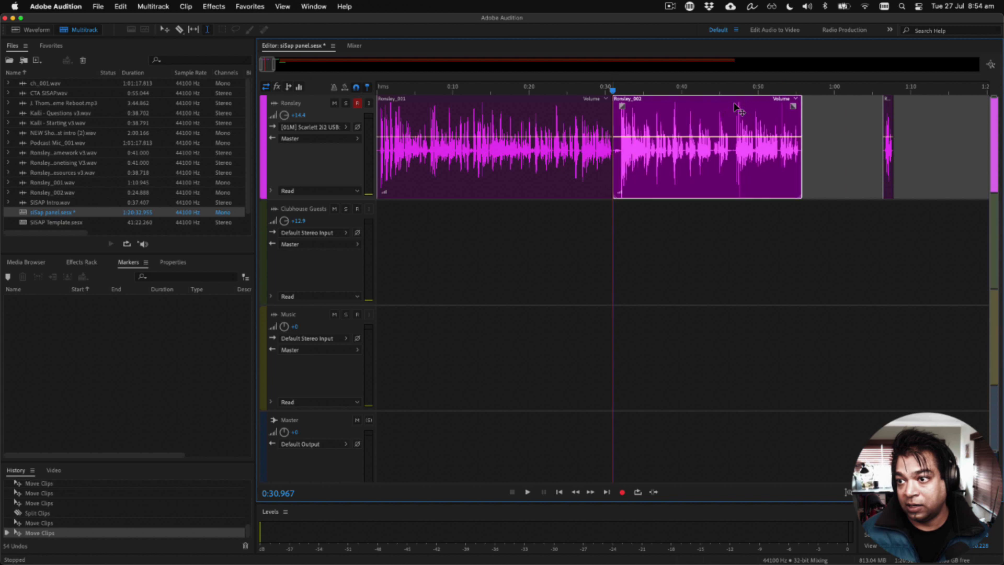
# Step: Trim the silence at the start of the second recording and overlap it with the first in a short crossfade at about 0:30.5
pyautogui.scroll(5, 619, 120)
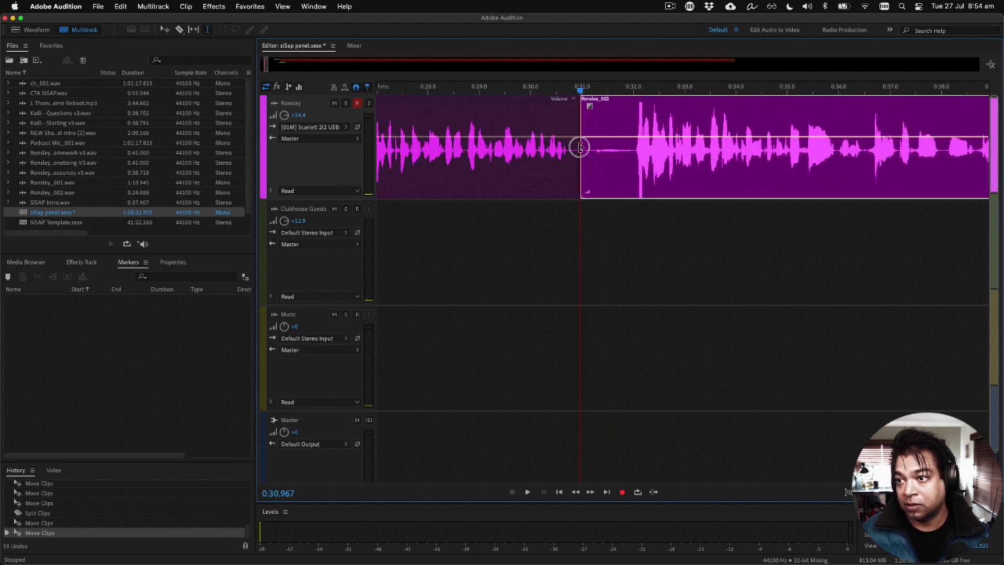
pyautogui.moveTo(579, 146); pyautogui.dragTo(599, 151)
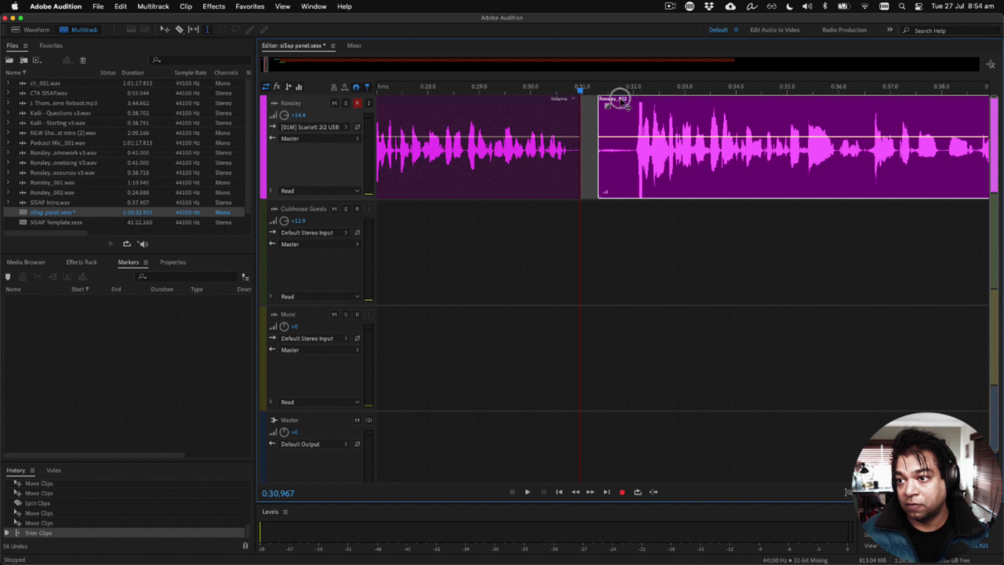
pyautogui.moveTo(621, 101); pyautogui.dragTo(581, 101)
pyautogui.click(538, 107)
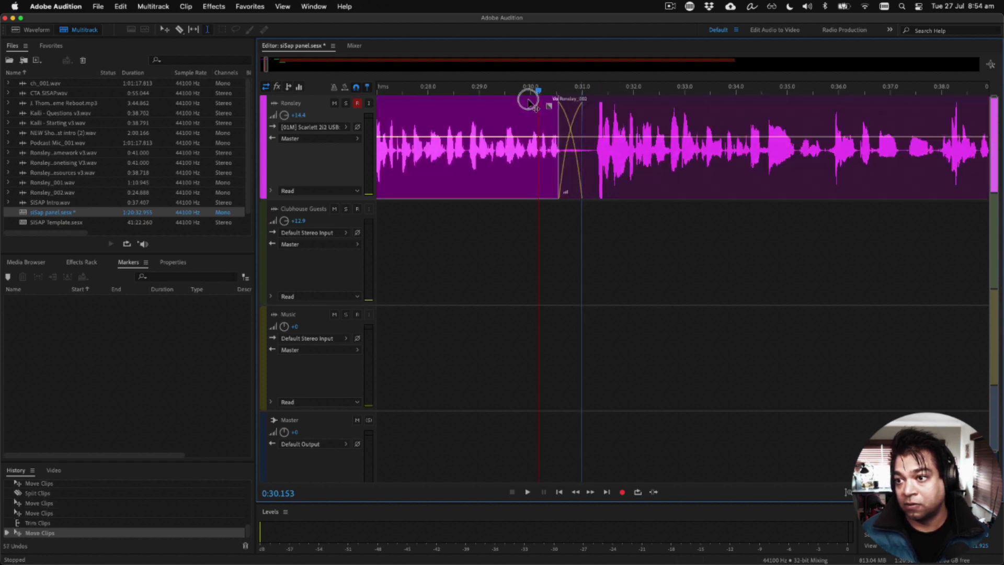
pyautogui.press('space')
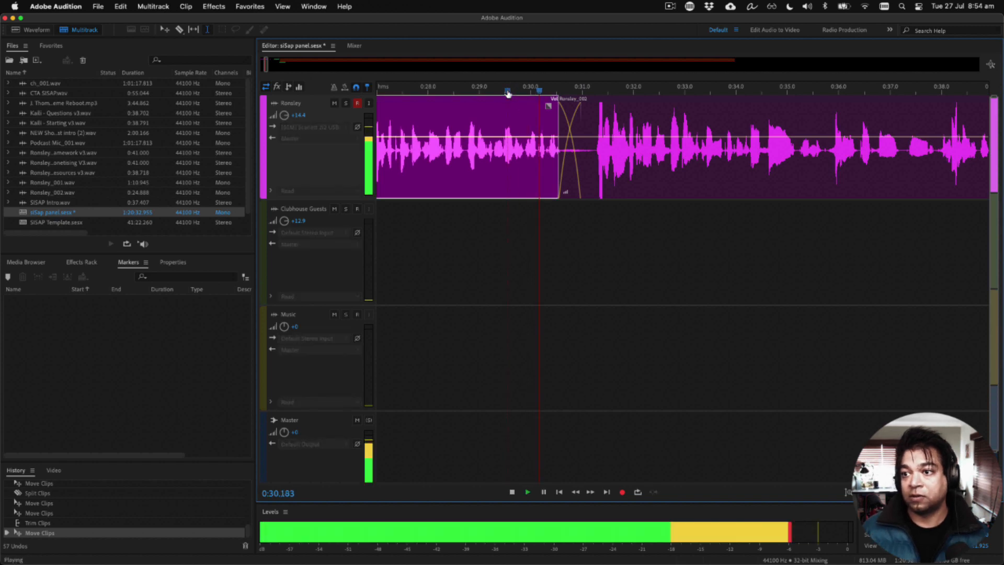
# Step: Add a volume keyframe near the start of the second recording, pull its opening volume down into a fade-in, and play it
pyautogui.scroll(-3, 533, 90)
pyautogui.click(548, 169)
pyautogui.scroll(5, 547, 152)
pyautogui.click(557, 137)
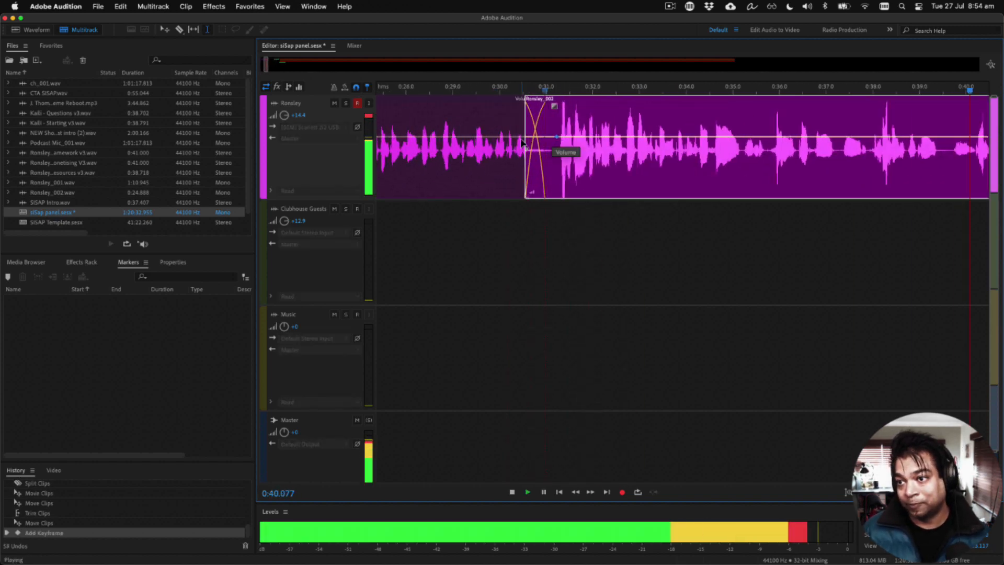
pyautogui.scroll(-4, 523, 141)
pyautogui.press('space')
pyautogui.moveTo(449, 137); pyautogui.dragTo(436, 184)
pyautogui.press('space')
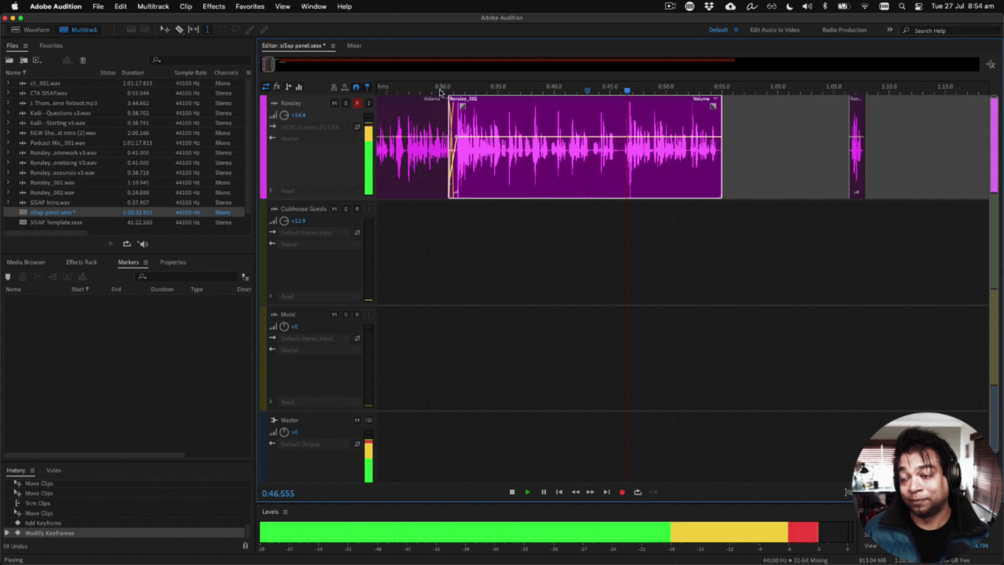
# Step: Join the split-off tail to the end of the second recording and group all the opening clips on the host track
pyautogui.scroll(-2, 684, 219)
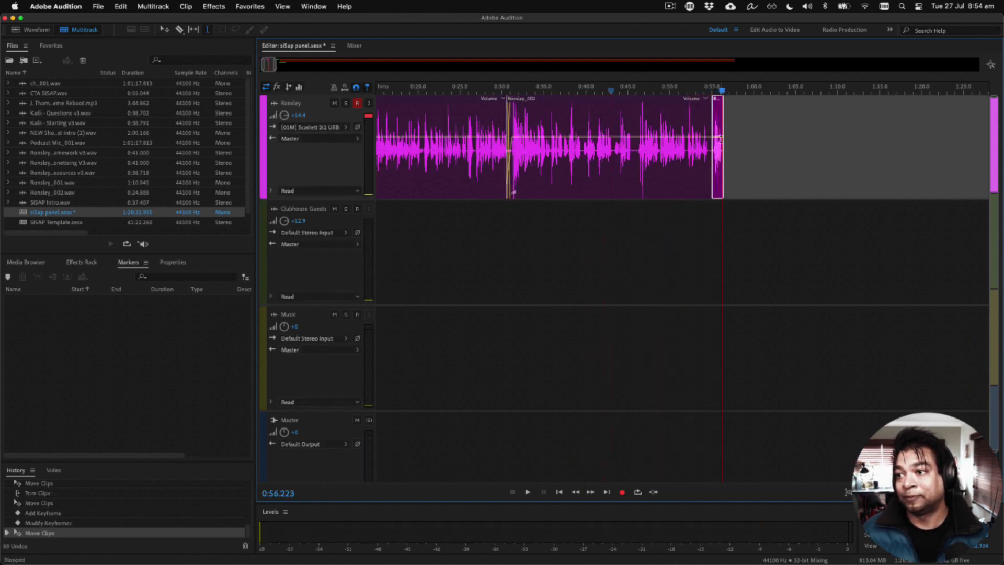
pyautogui.scroll(-3, 608, 149)
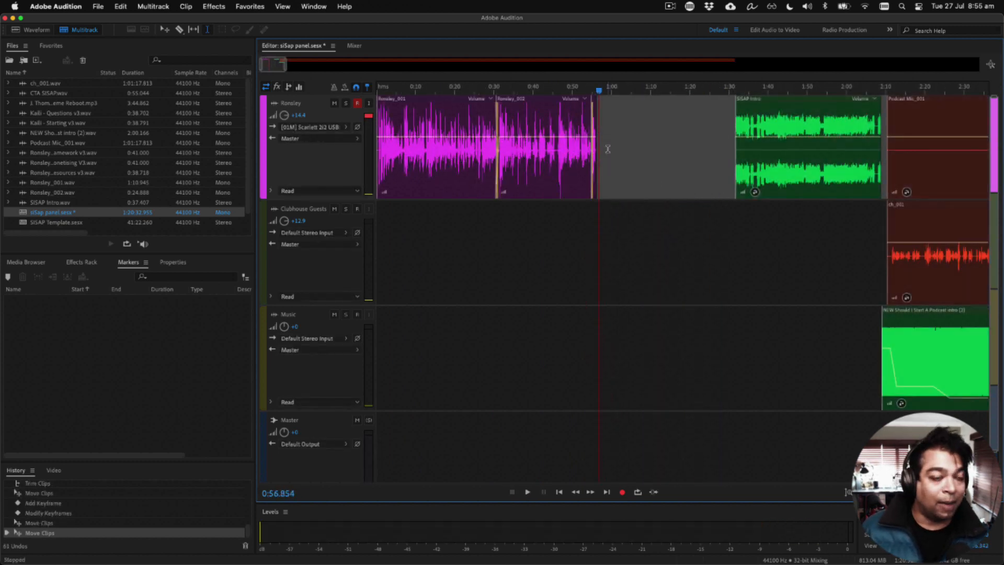
pyautogui.moveTo(612, 109); pyautogui.dragTo(409, 105)
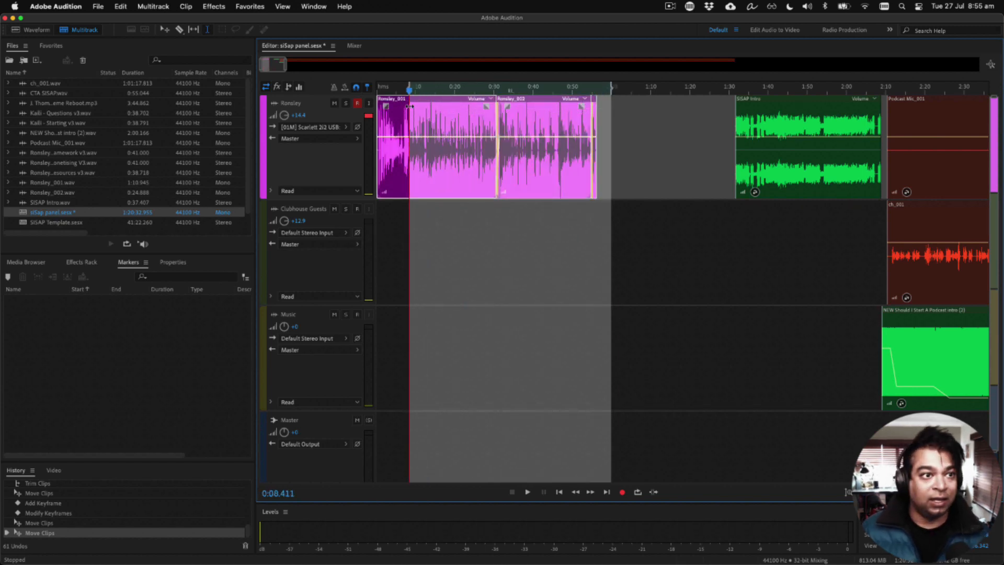
pyautogui.press('super+g')
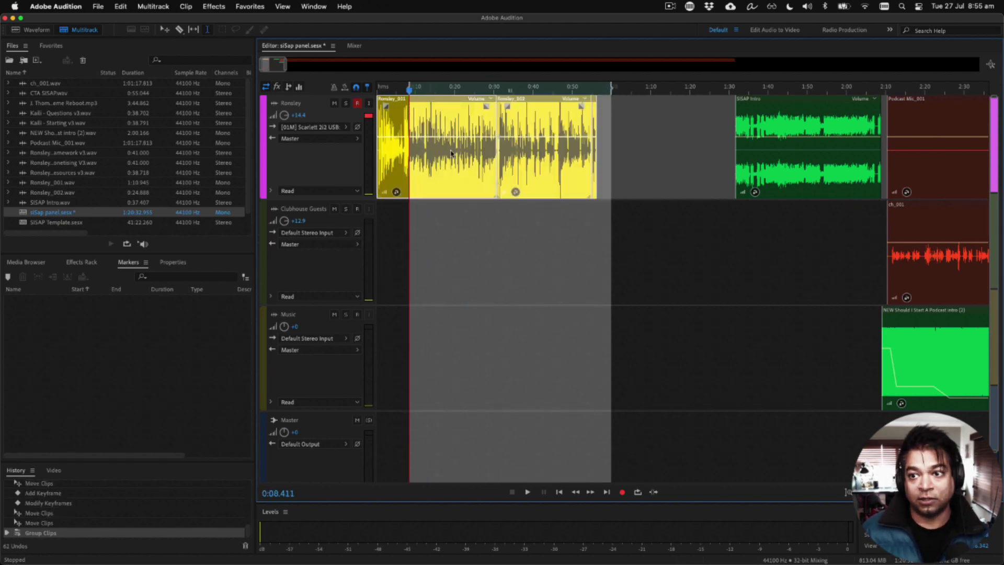
# Step: Move the SISAP Intro and its music clips earlier so the intro starts at about 0:56, right after the grouped opening
pyautogui.click(750, 301)
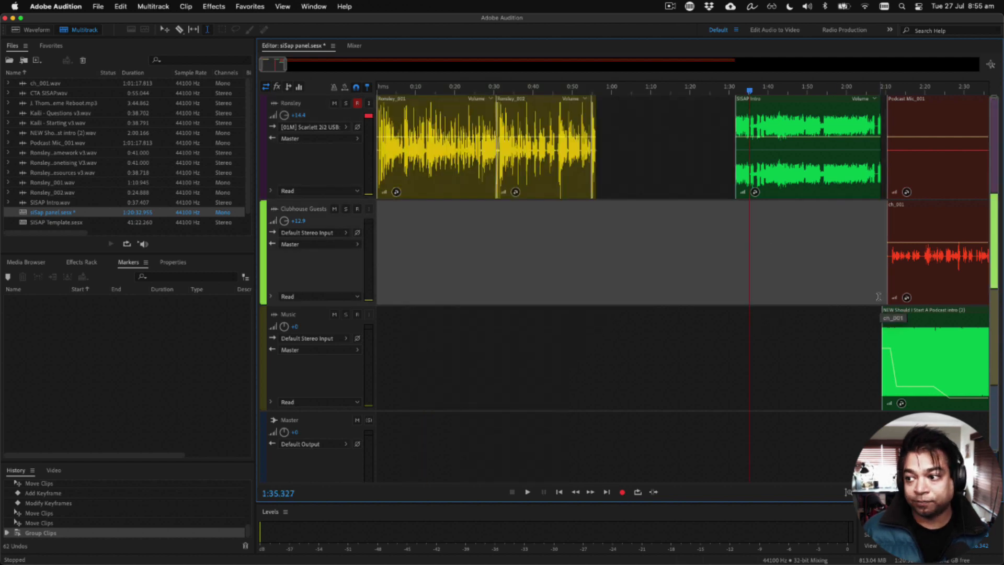
pyautogui.moveTo(814, 100); pyautogui.dragTo(673, 121)
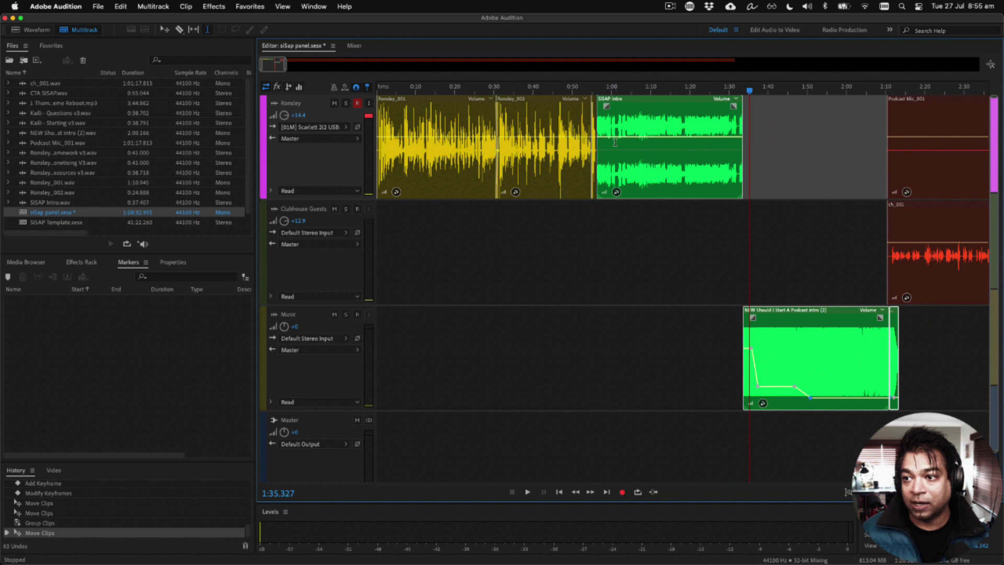
pyautogui.scroll(5, 614, 146)
pyautogui.moveTo(561, 98); pyautogui.dragTo(558, 107)
pyautogui.scroll(-5, 531, 311)
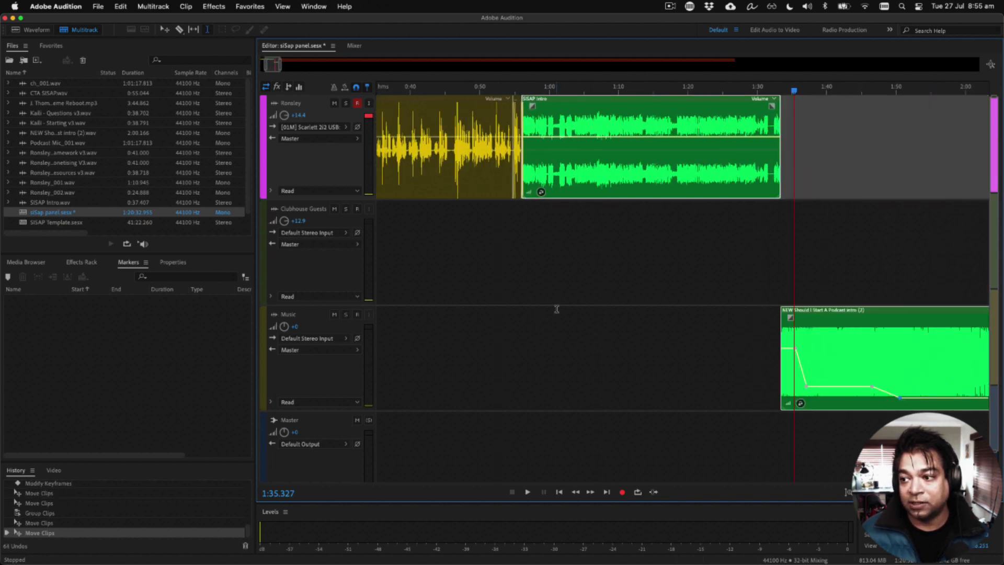
# Step: Move the two panel recordings on the host and guest tracks earlier so they start together at about 1:35, just after the music begins
pyautogui.hscroll(3, 557, 309)
pyautogui.scroll(-3, 728, 265)
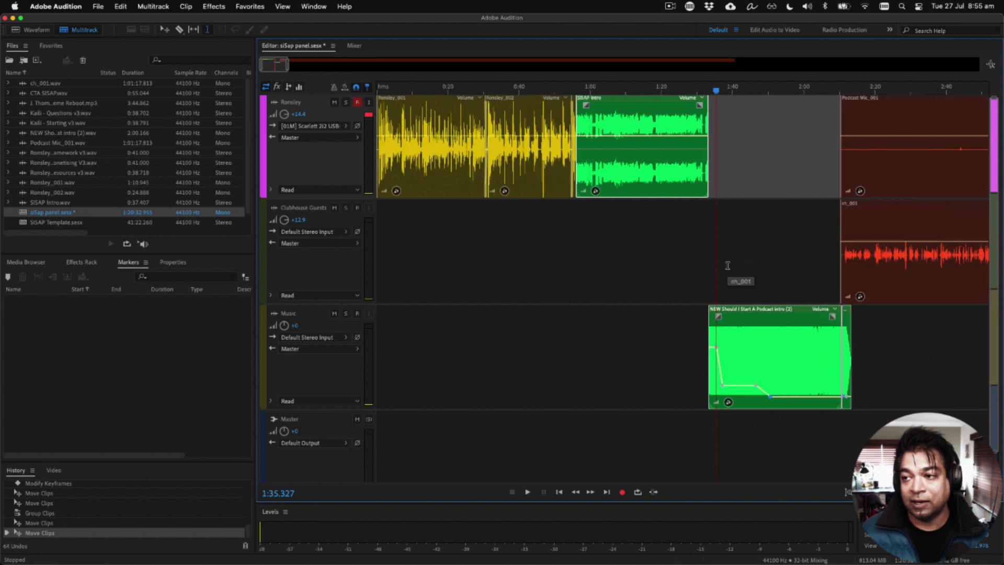
pyautogui.moveTo(825, 103); pyautogui.dragTo(715, 122)
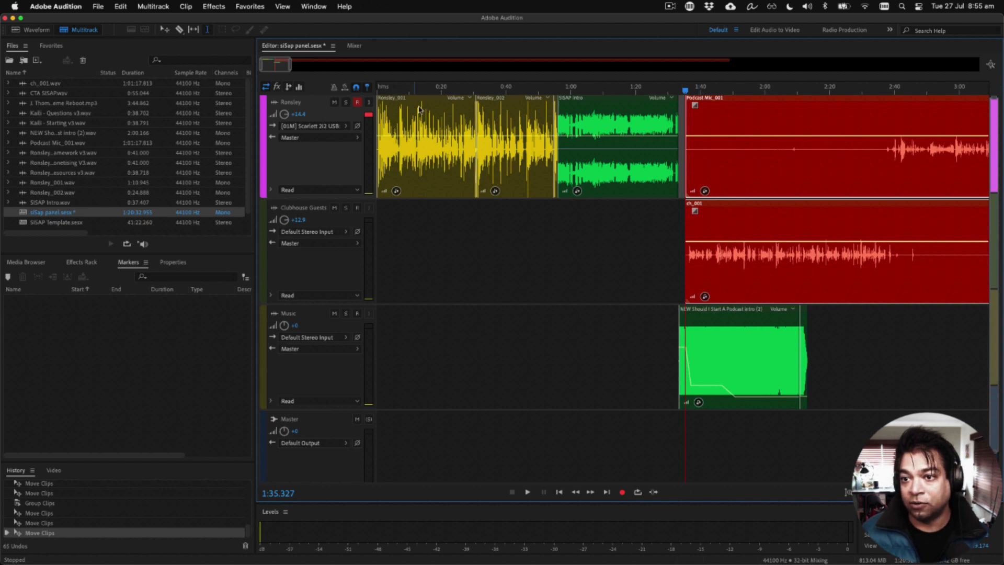
# Step: Play the joins from the opening into the intro and from the intro into the music and panel recordings
pyautogui.click(525, 90)
pyautogui.press('space')
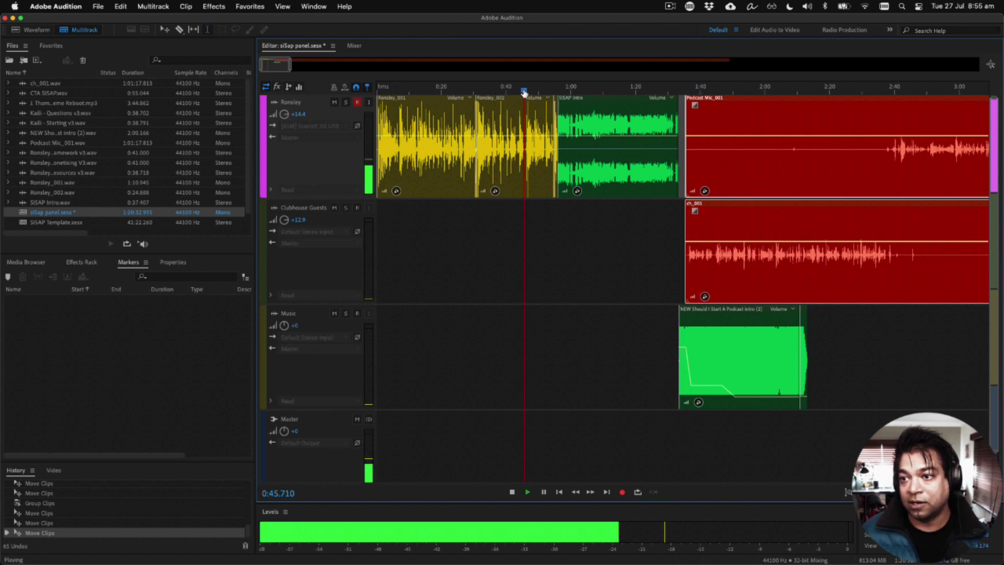
pyautogui.click(552, 90)
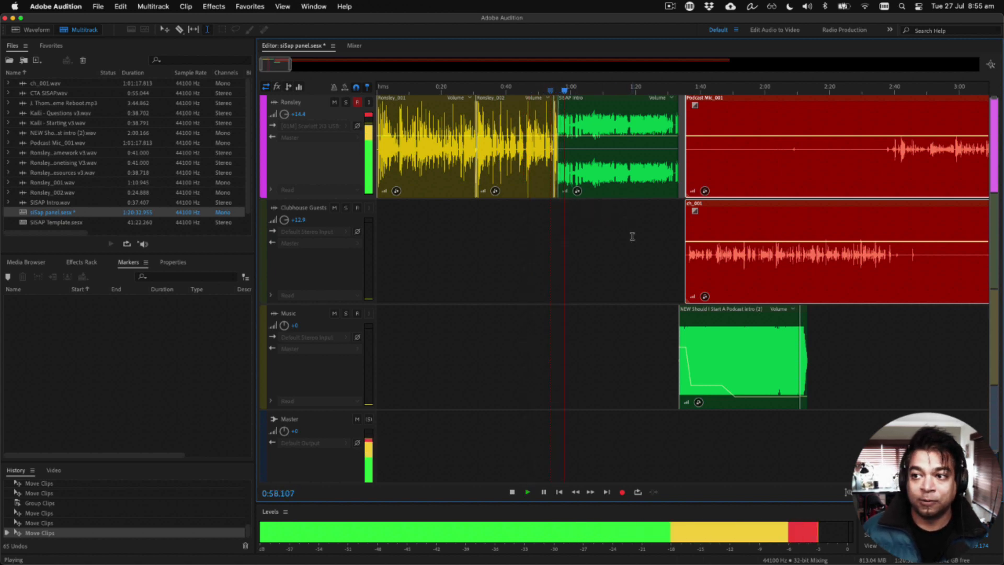
pyautogui.press('space')
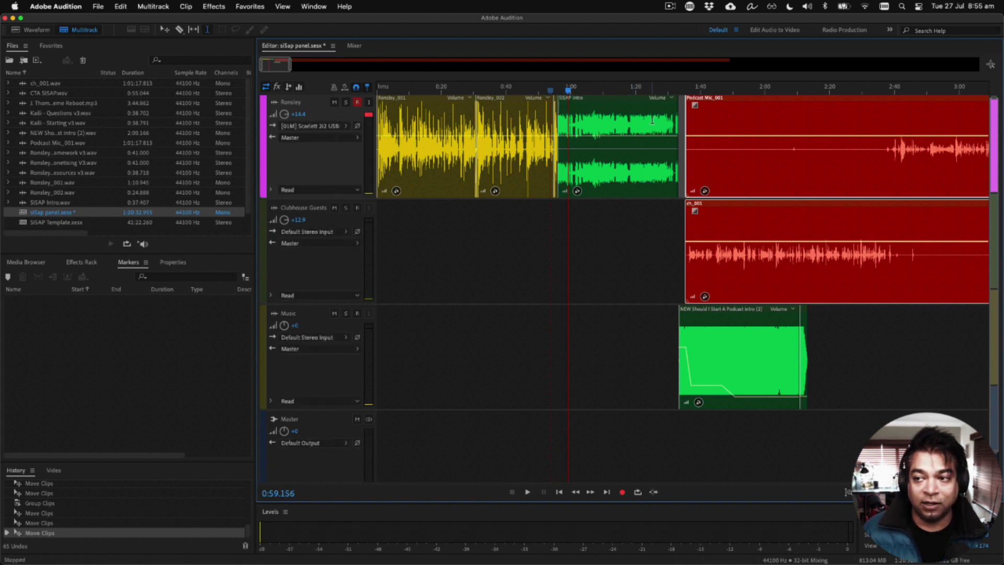
pyautogui.click(663, 91)
pyautogui.press('space')
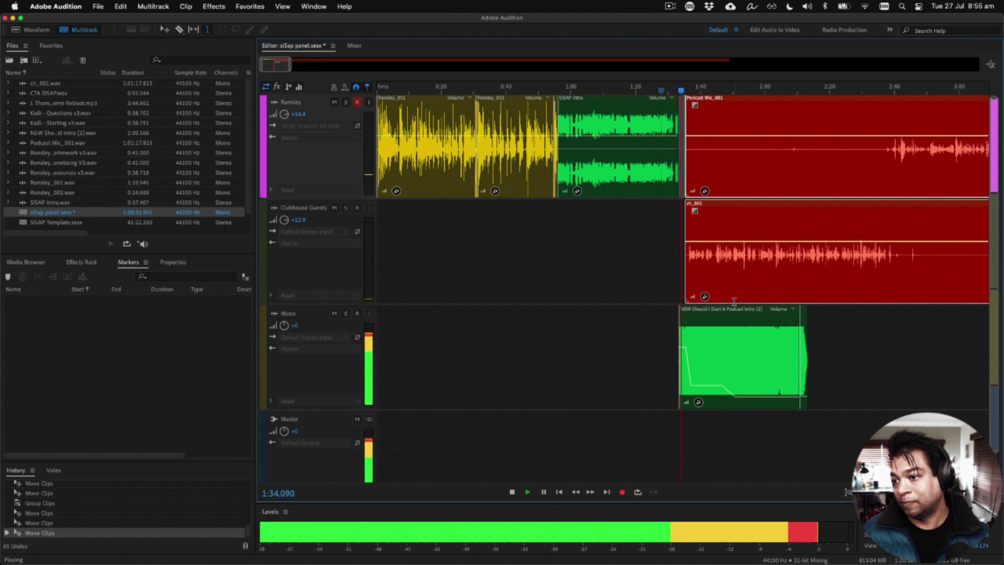
# Step: Raise the Clubhouse Guests track volume to +15, stop playback and save the session, copying external media into the session folder
pyautogui.moveTo(284, 220); pyautogui.dragTo(285, 214)
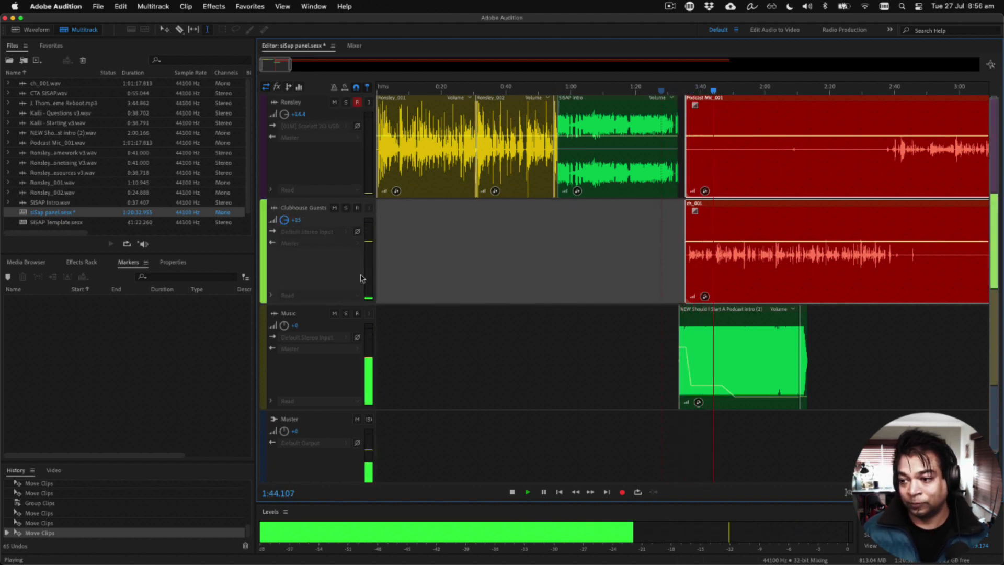
pyautogui.click(490, 276)
pyautogui.press('space')
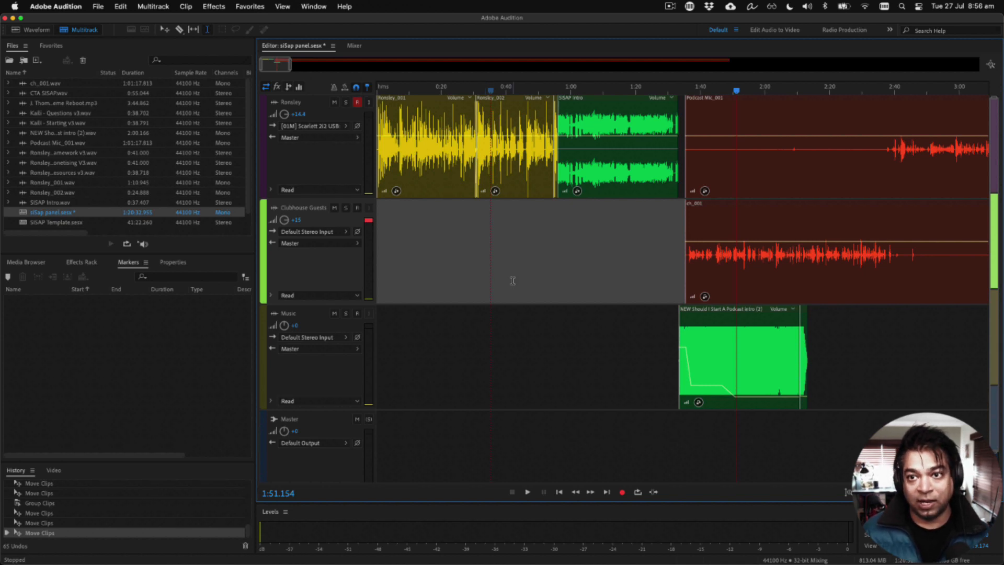
pyautogui.press('super+s')
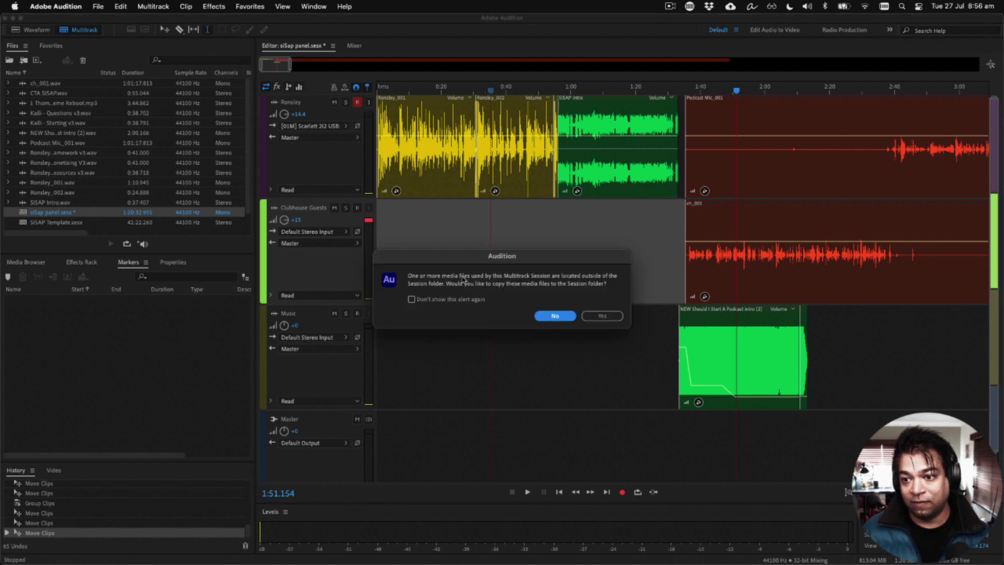
pyautogui.click(611, 319)
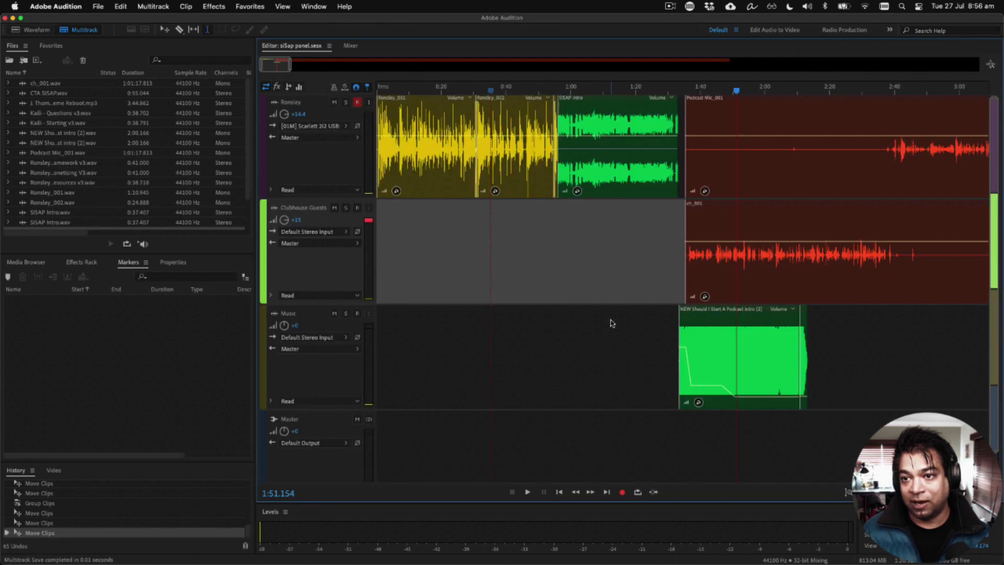
# Step: Open SISAP Template.sesx and copy its ad, outro music and call-to-action clips into the panel session after the panel recordings
pyautogui.scroll(-5, 591, 329)
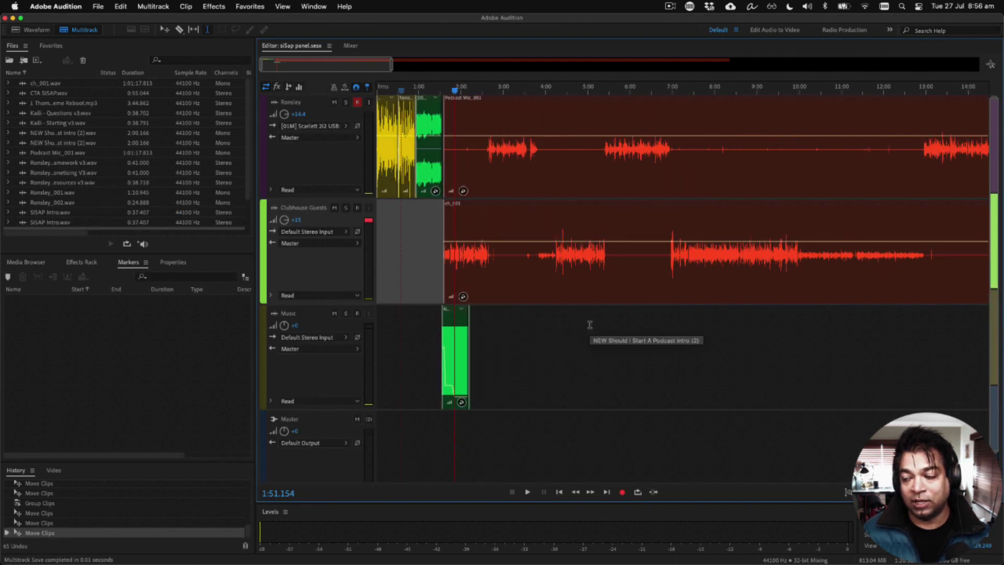
pyautogui.scroll(-5, 590, 324)
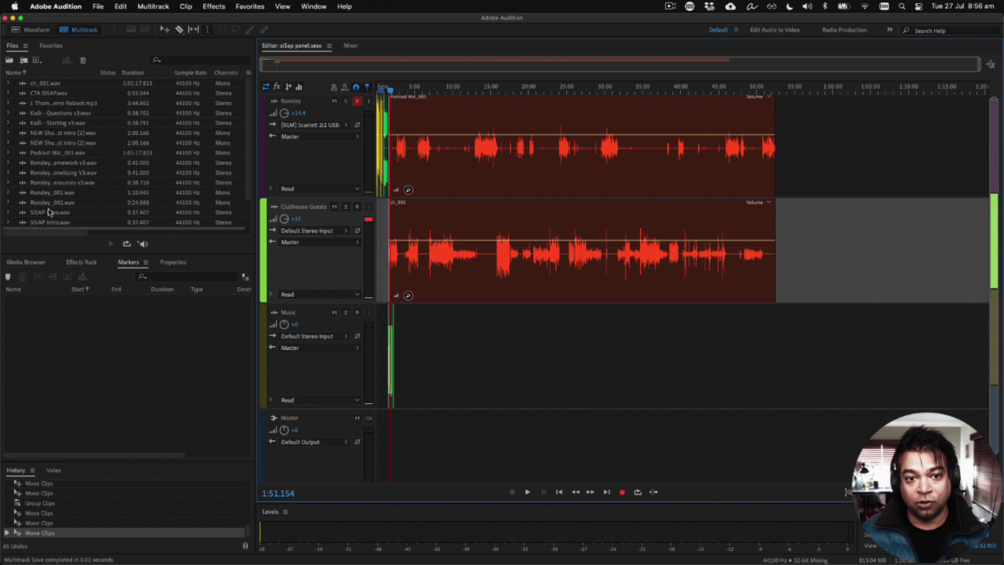
pyautogui.scroll(-3, 54, 147)
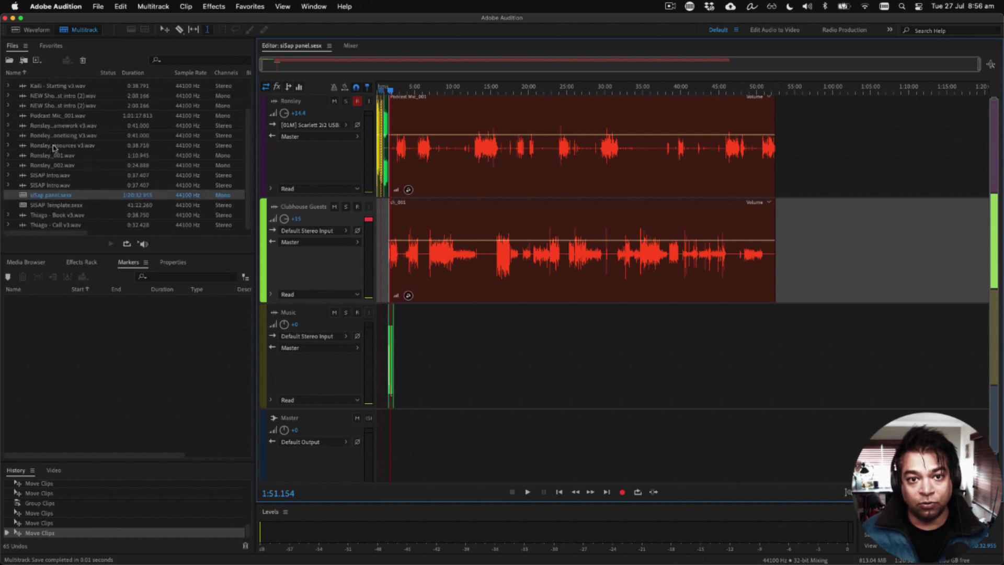
pyautogui.doubleClick(51, 206)
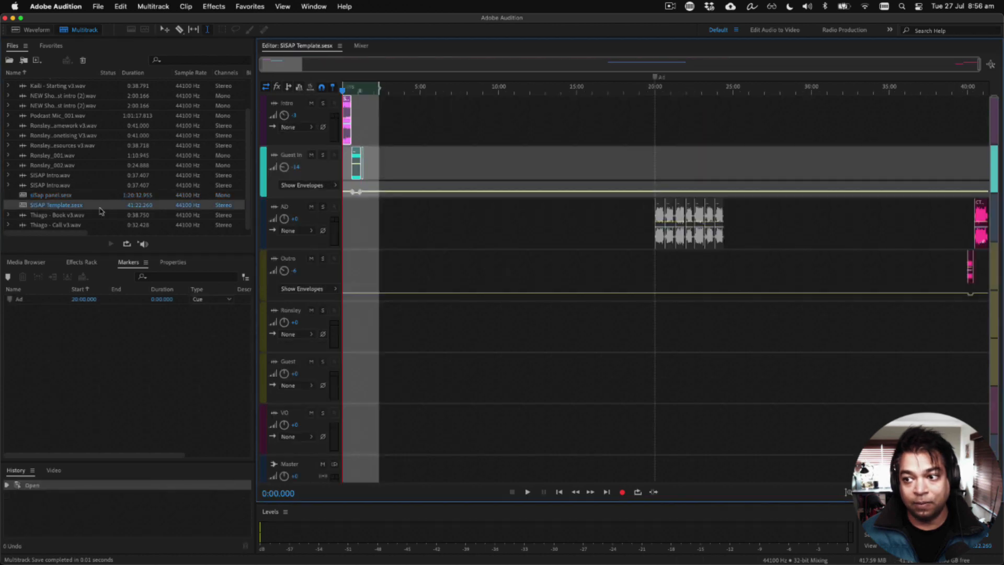
pyautogui.scroll(5, 937, 237)
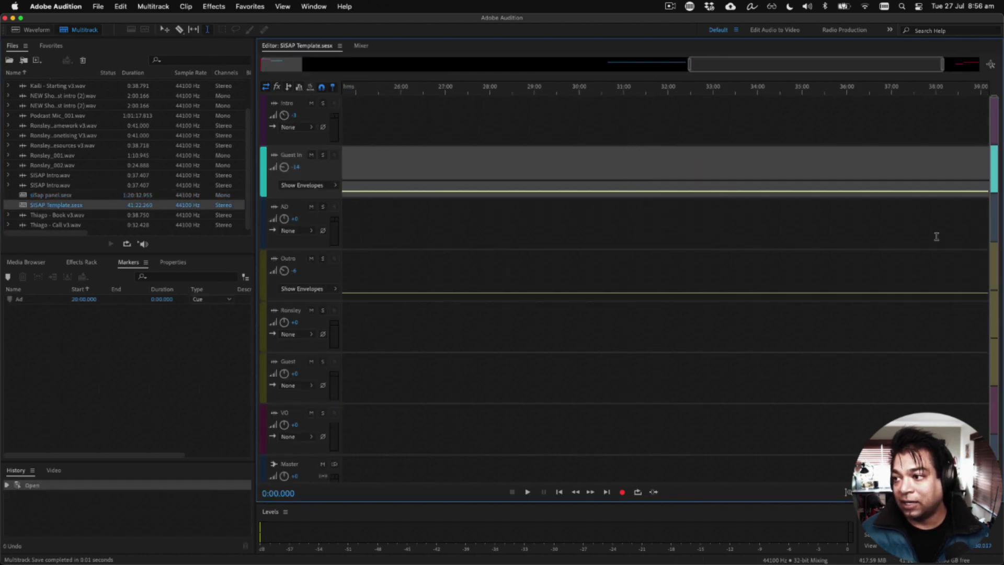
pyautogui.click(941, 257)
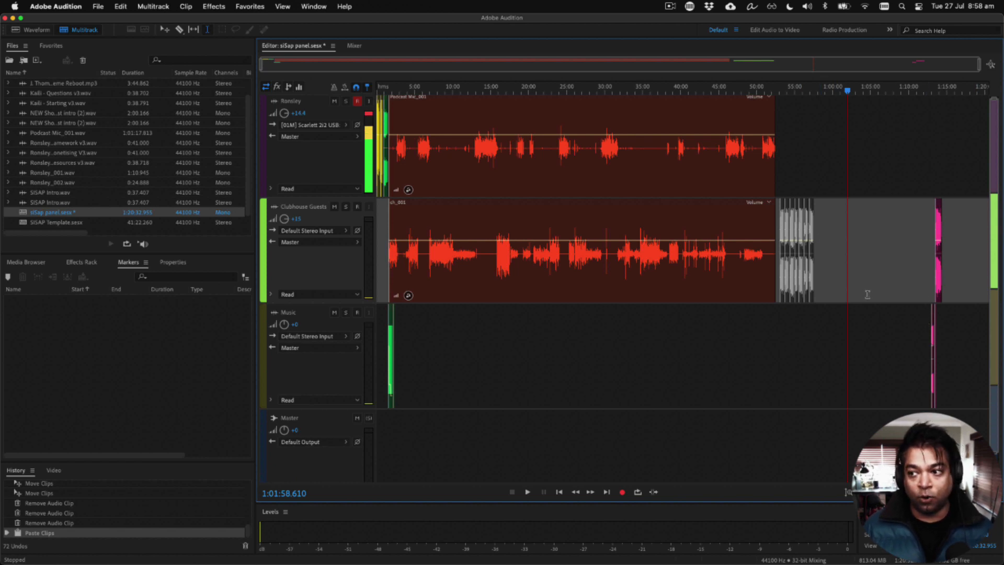
# Step: Delete the pasted ad clips that follow the panel recording on the Clubhouse Guests track
pyautogui.click(828, 231)
pyautogui.moveTo(828, 231); pyautogui.dragTo(779, 235)
pyautogui.press('Delete')
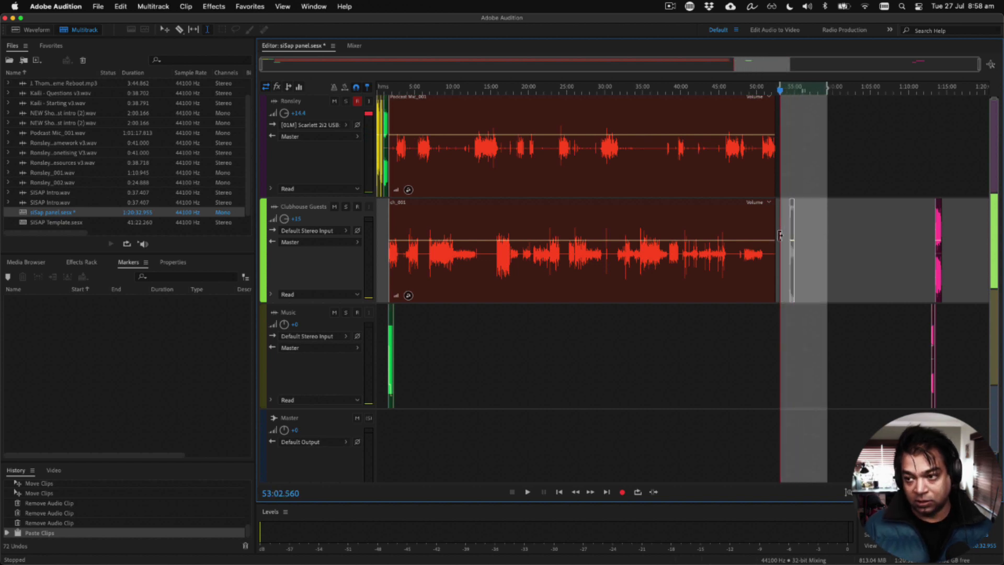
pyautogui.click(832, 272)
# Step: Select the outro music and CTA SISAP clips and move them together to the end of the panel recordings, at about 52:12
pyautogui.moveTo(962, 321); pyautogui.dragTo(925, 299)
pyautogui.scroll(3, 932, 297)
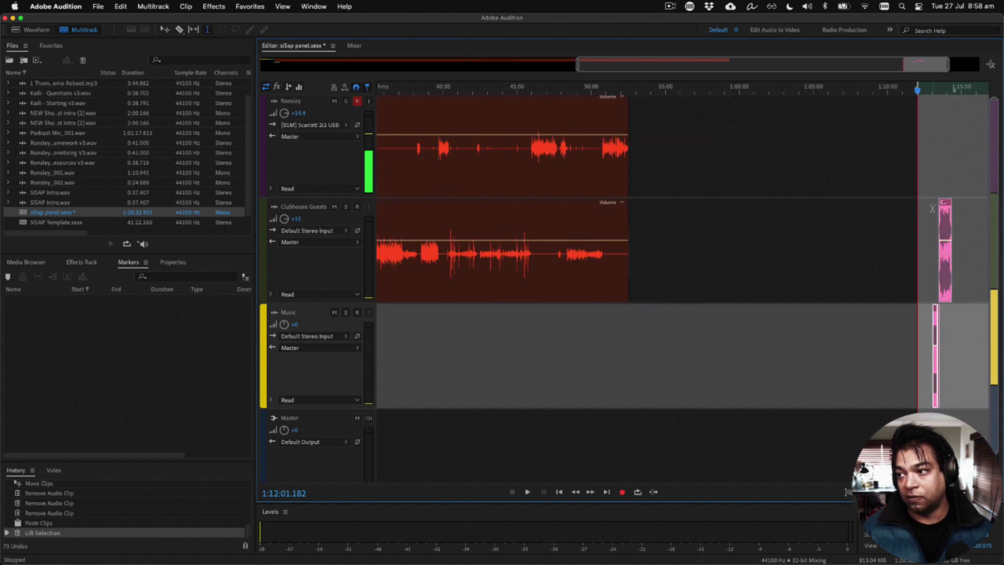
pyautogui.moveTo(948, 220); pyautogui.dragTo(641, 239)
pyautogui.scroll(5, 639, 240)
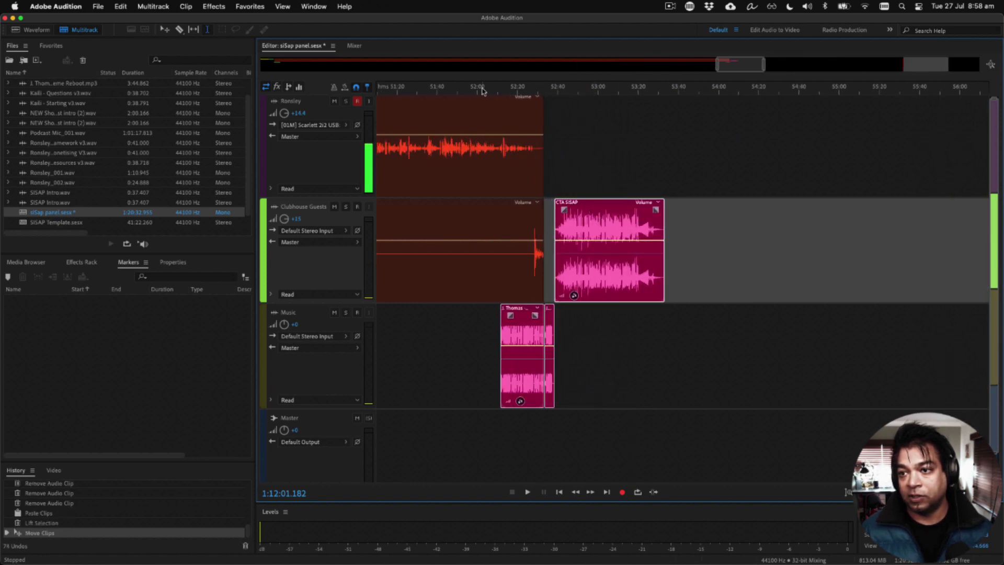
# Step: Lower the outro music's volume under the end of the panel, with a rise across its last piece, while playing from about 52:10
pyautogui.click(494, 91)
pyautogui.press('space')
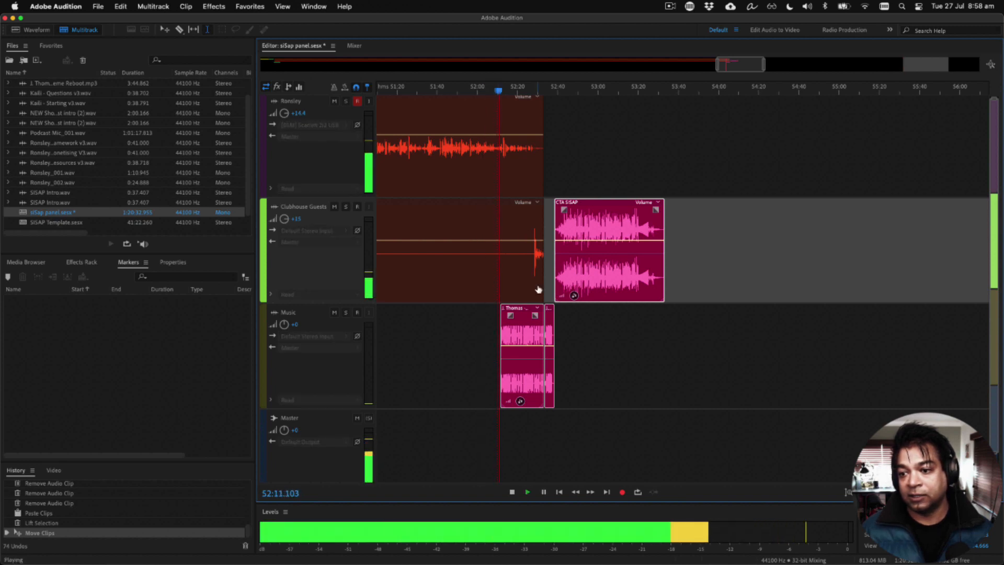
pyautogui.moveTo(521, 346); pyautogui.dragTo(552, 355)
pyautogui.press('space')
pyautogui.click(545, 392)
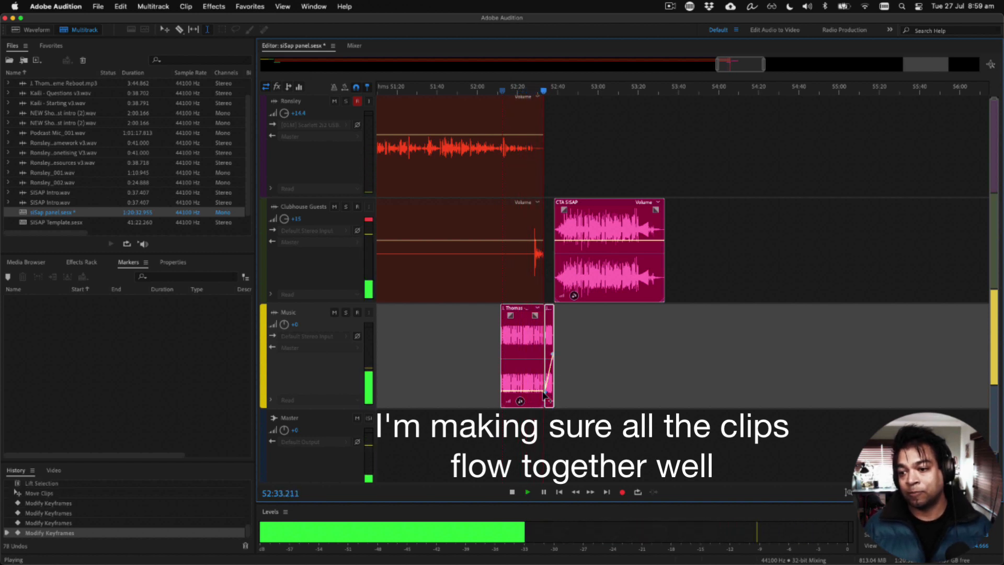
# Step: Shift the outro music and CTA SISAP clips earlier so CTA SISAP starts at about 52:35, and fine-tune the music's volume during playback
pyautogui.scroll(2, 582, 251)
pyautogui.moveTo(592, 204); pyautogui.dragTo(571, 203)
pyautogui.click(512, 91)
pyautogui.click(490, 91)
pyautogui.moveTo(491, 391); pyautogui.dragTo(491, 388)
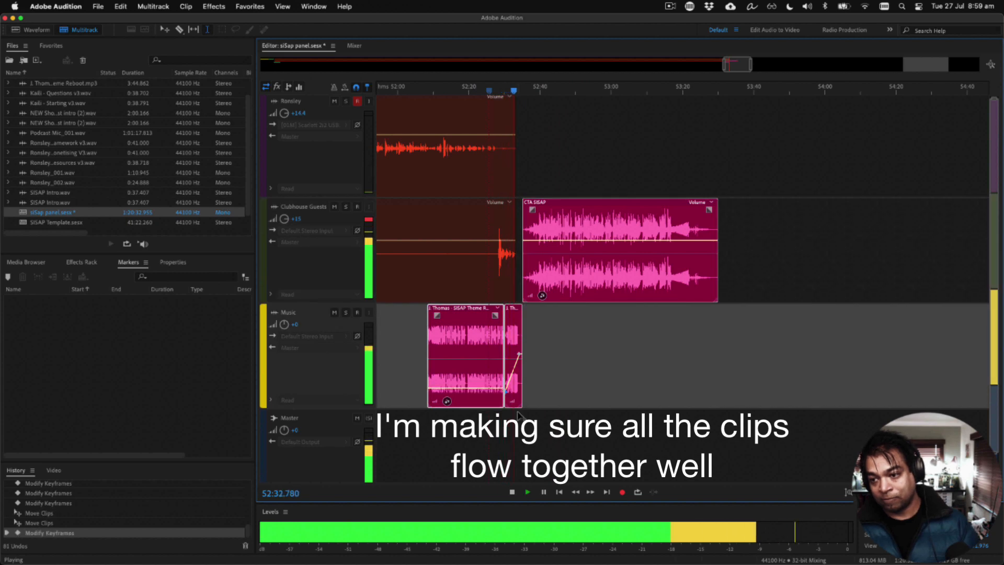
# Step: Save the session, copying the external media files into its folder, and place the playhead at 40:00
pyautogui.scroll(-10, 571, 396)
pyautogui.press('super+s')
pyautogui.click(614, 317)
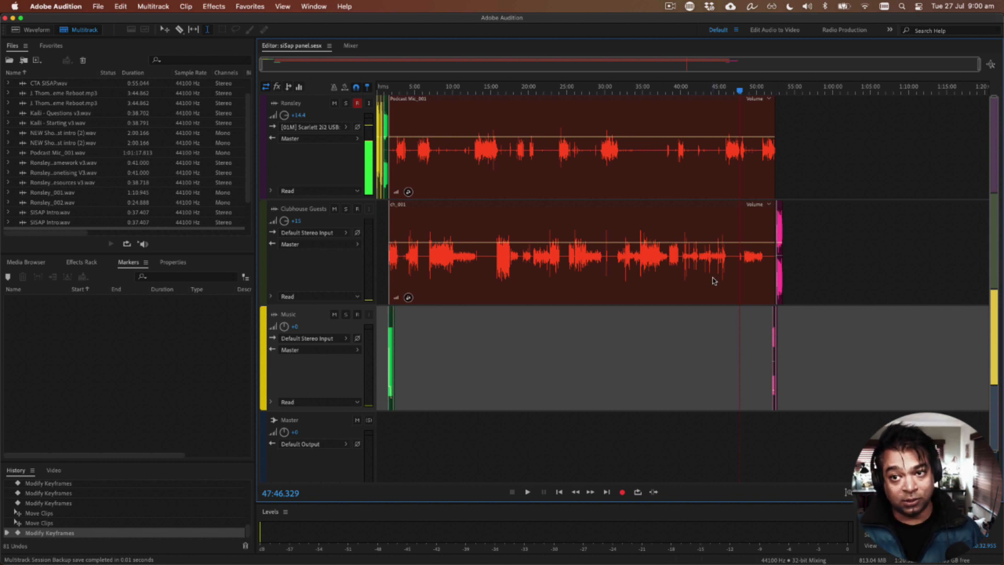
pyautogui.click(680, 339)
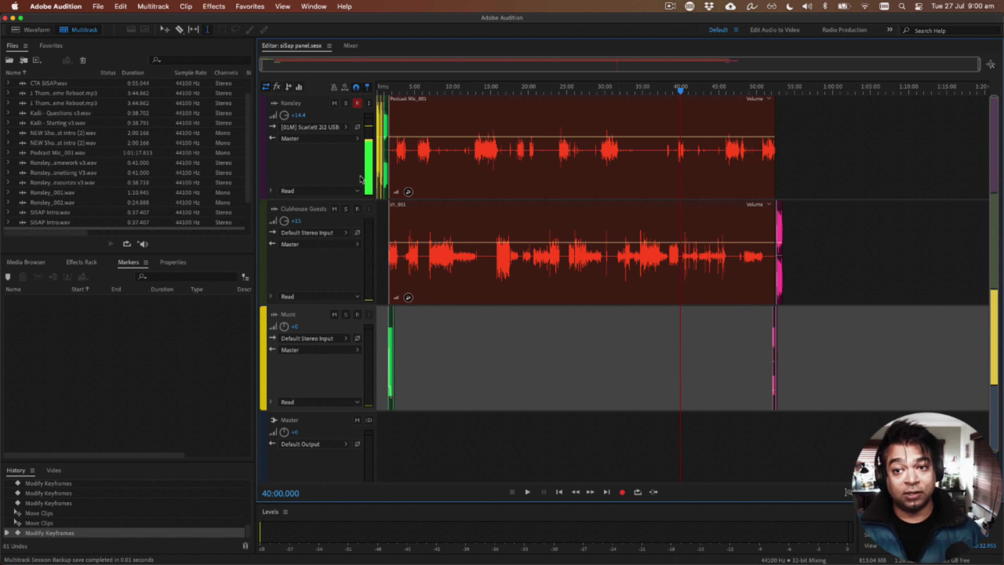
# Step: Start a multitrack mixdown export of the entire session and name the file Batching SISAP.mp3
pyautogui.click(98, 8)
pyautogui.moveTo(202, 216)
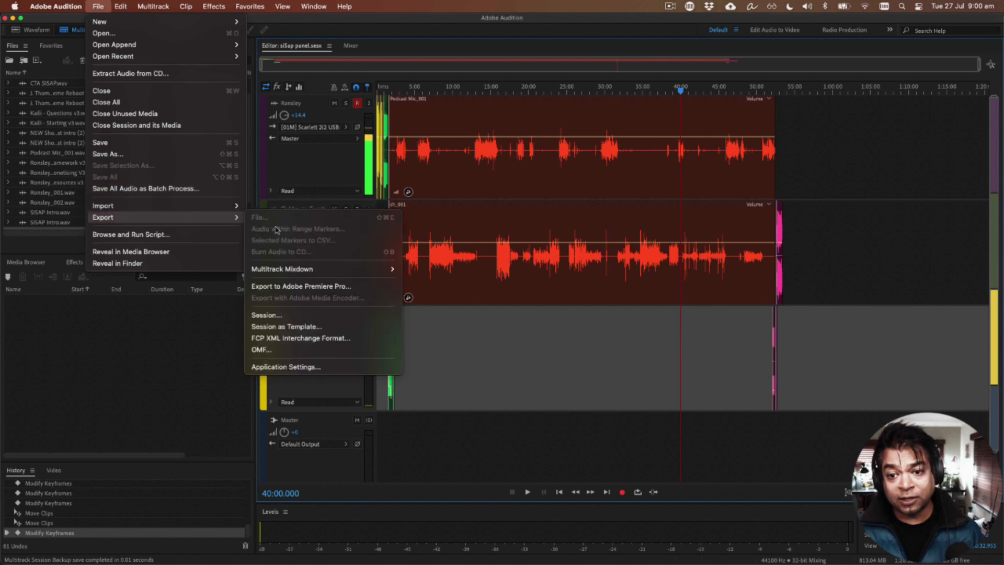
pyautogui.moveTo(312, 271)
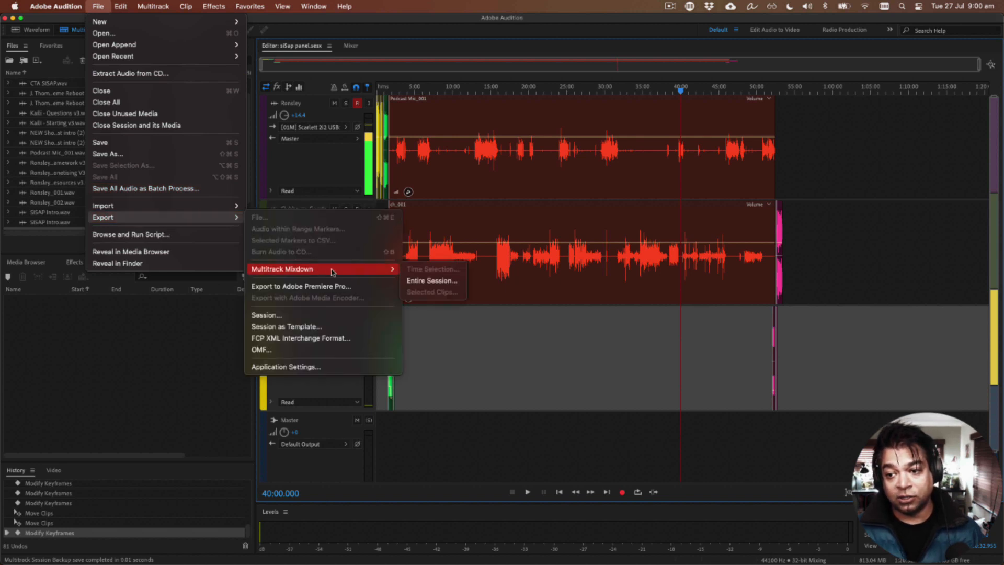
pyautogui.click(421, 280)
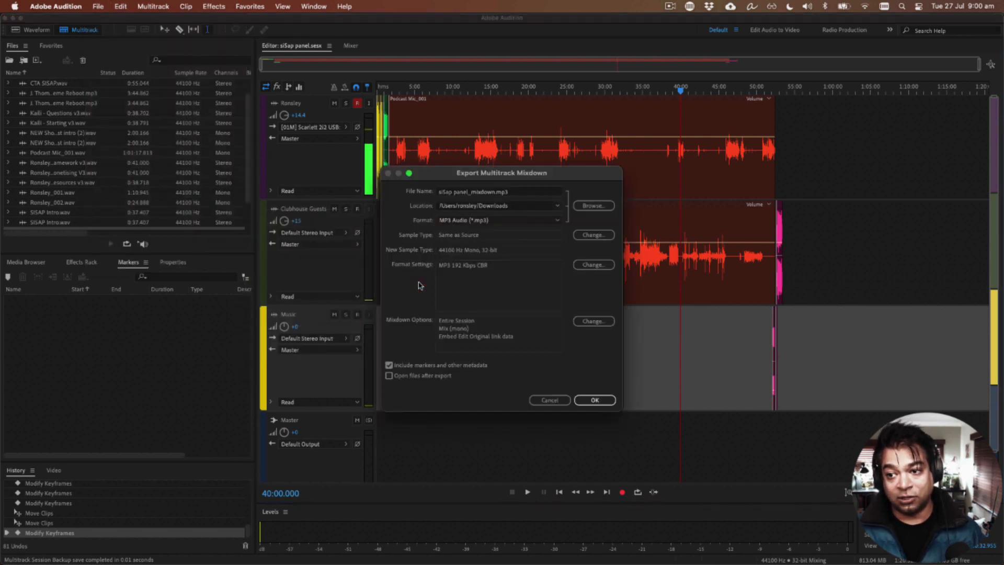
pyautogui.click(497, 193)
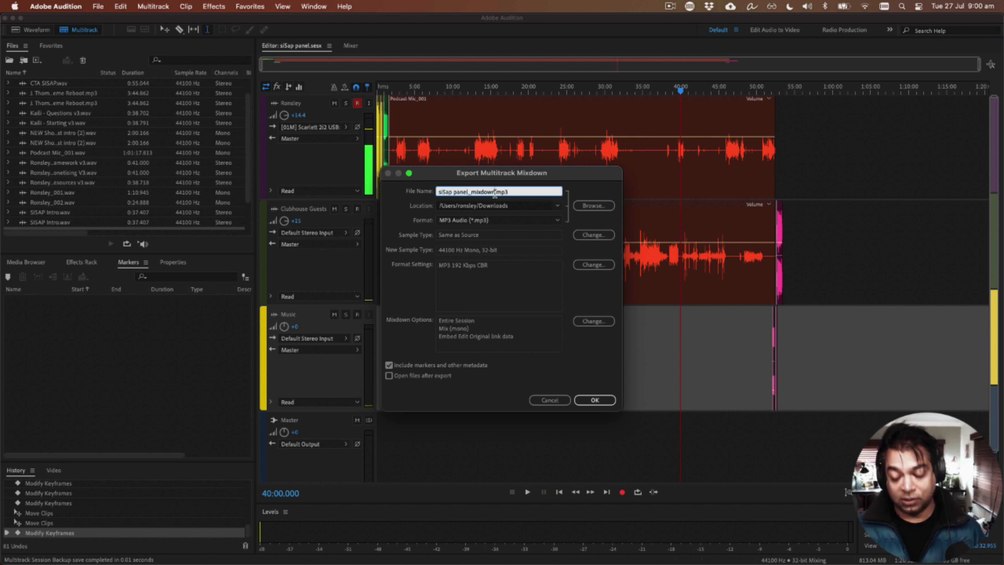
pyautogui.press('super+shift+Left')
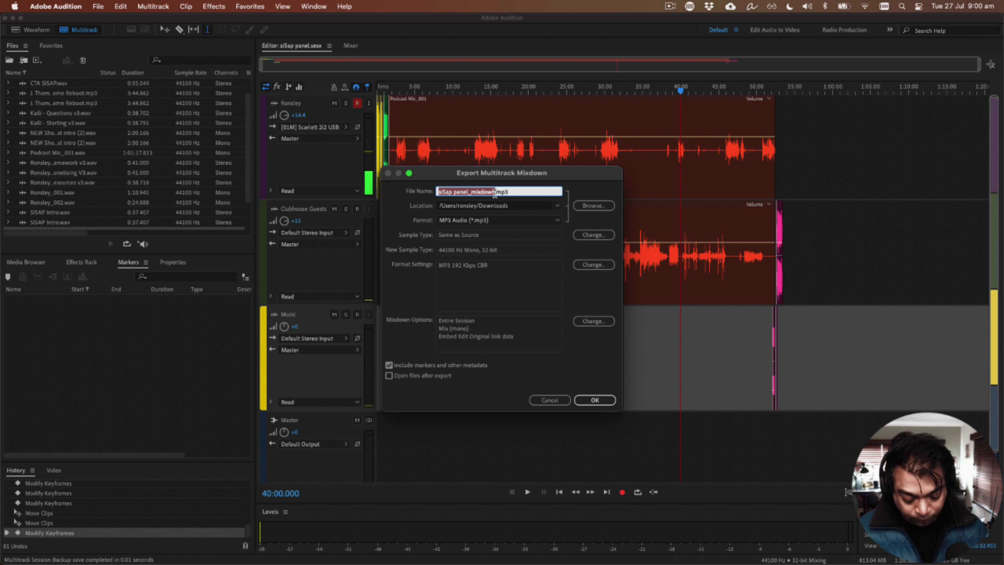
pyautogui.write('Batching')
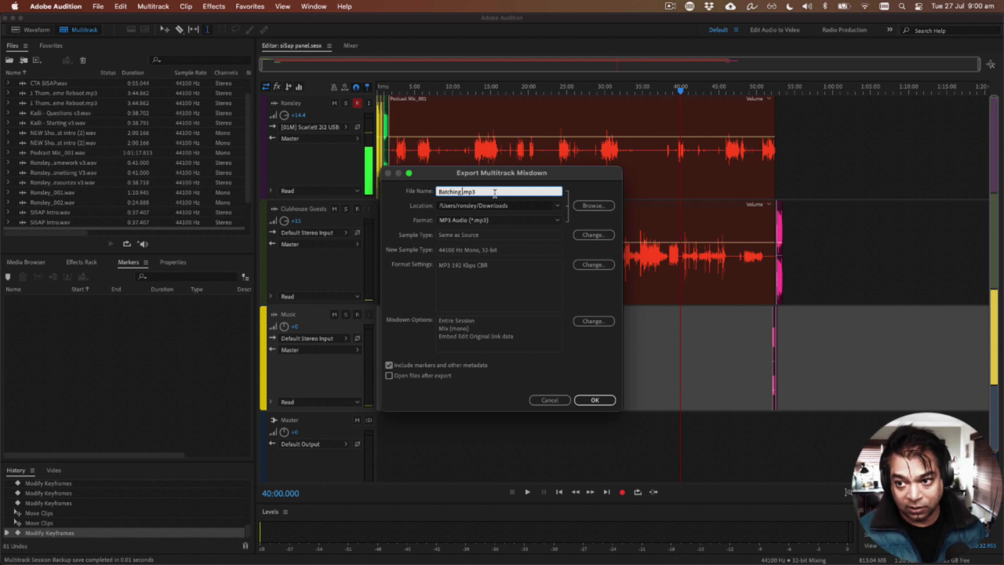
pyautogui.write(' SISAP')
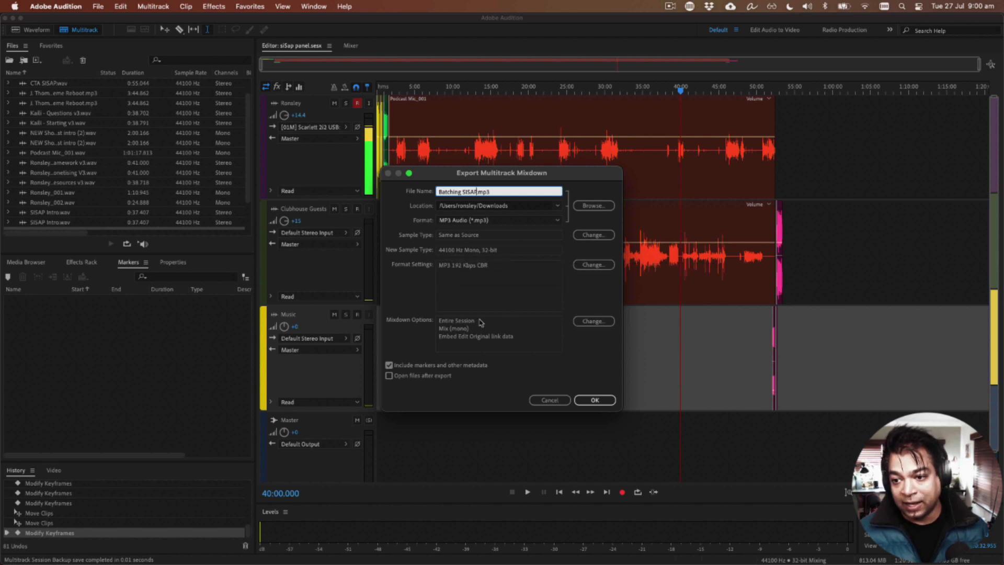
# Step: Export the mixdown with only the mono mix as its source, leaving out markers and other metadata
pyautogui.click(602, 323)
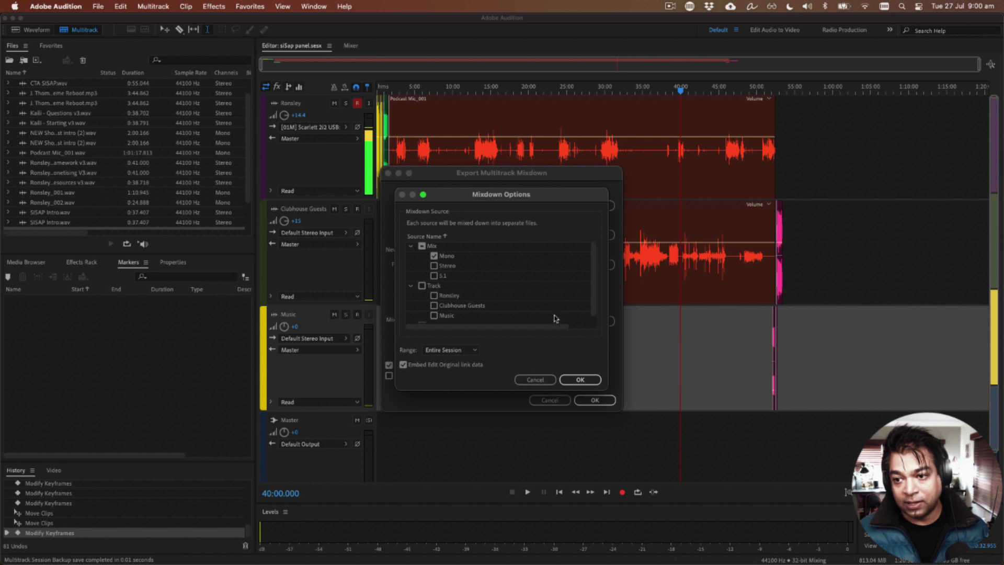
pyautogui.click(422, 246)
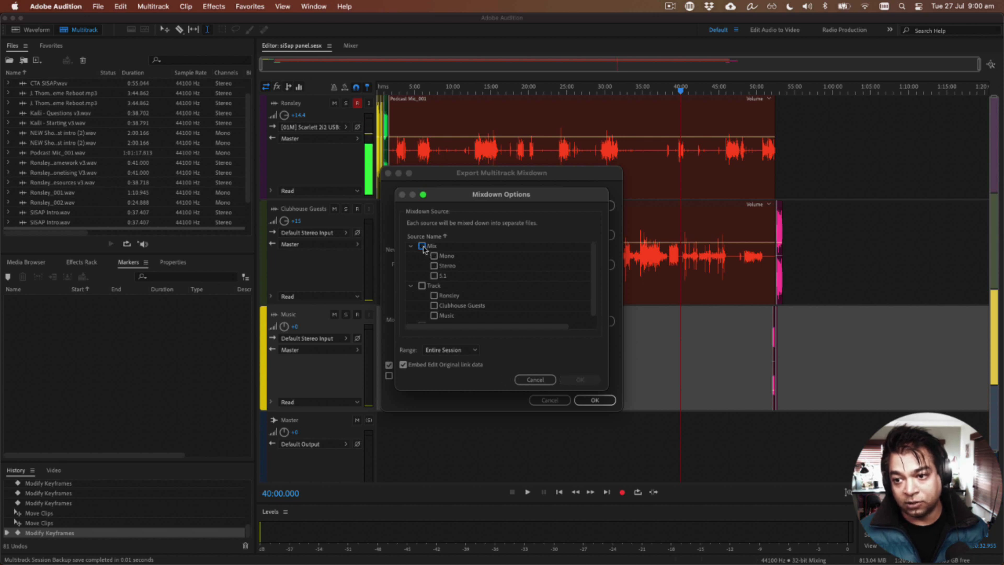
pyautogui.click(434, 256)
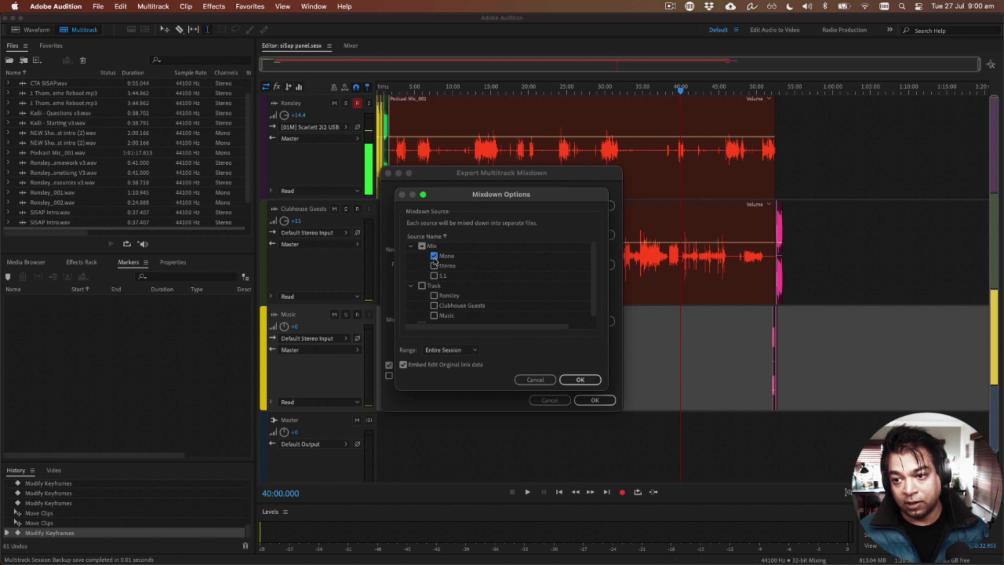
pyautogui.click(580, 380)
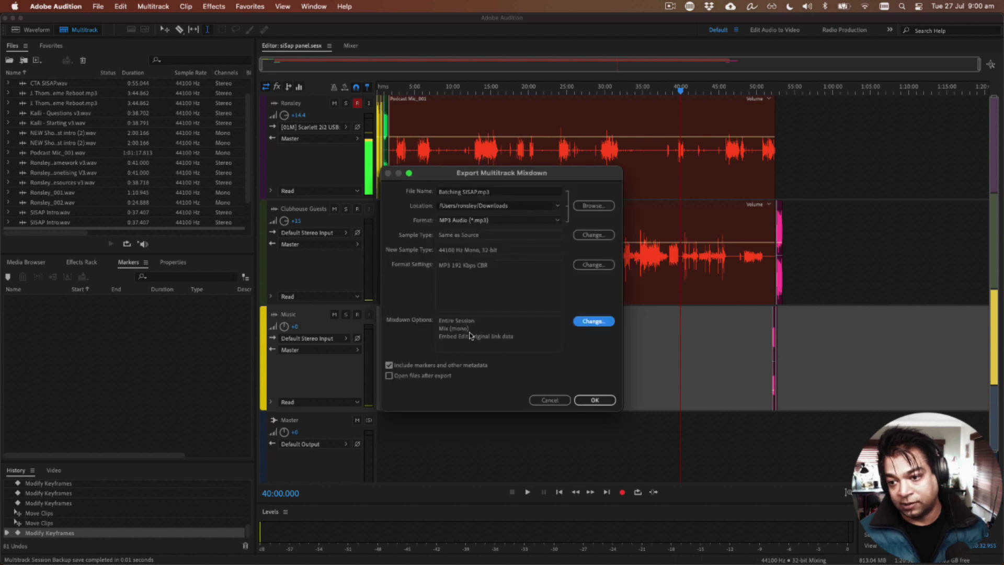
pyautogui.click(389, 365)
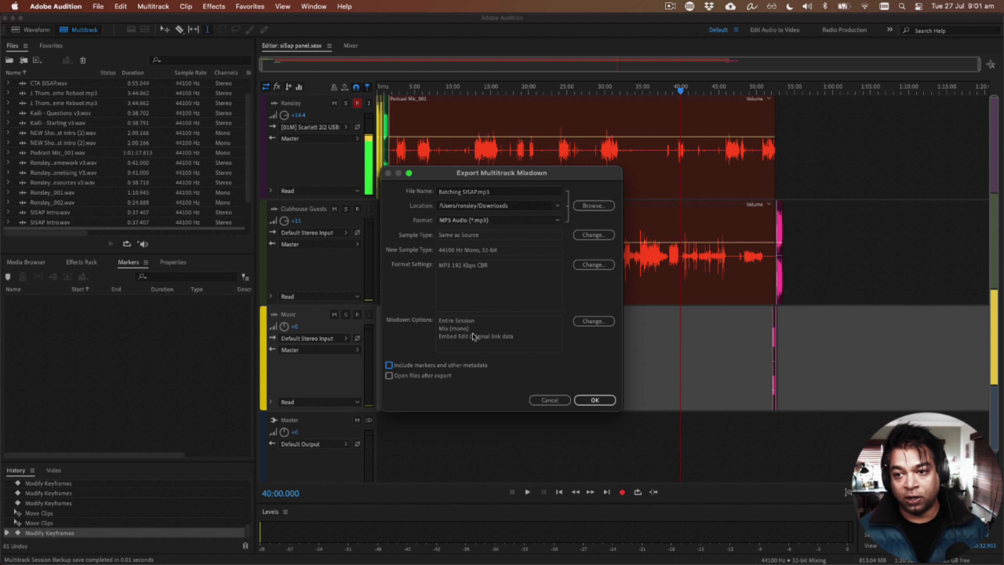
pyautogui.click(593, 400)
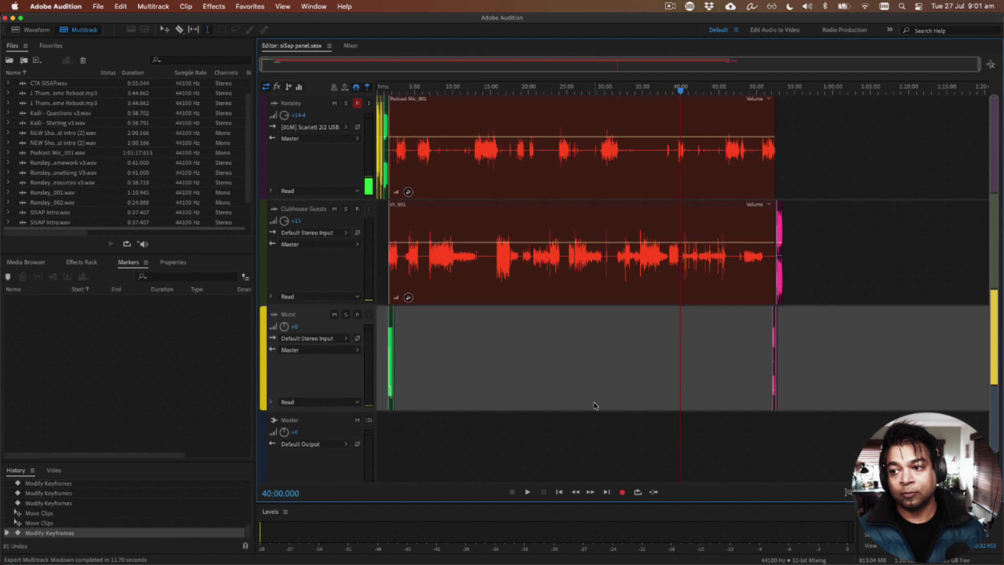
# Step: Switch to Finder and select the exported Batching SISAP.mp3 in the Downloads folder
pyautogui.press('super+Tab')
pyautogui.press('super+Tab')
pyautogui.press('super+Tab')
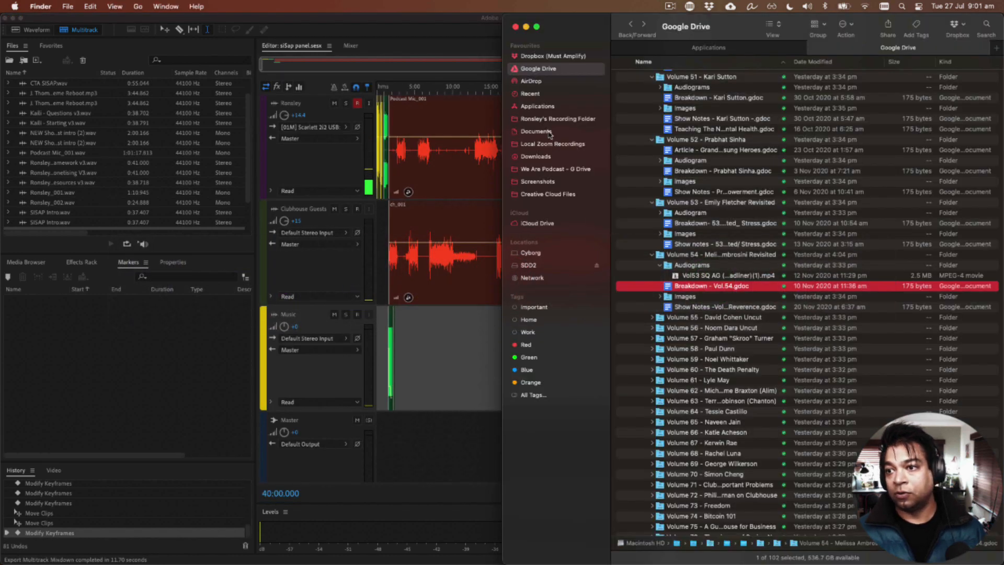
pyautogui.click(544, 156)
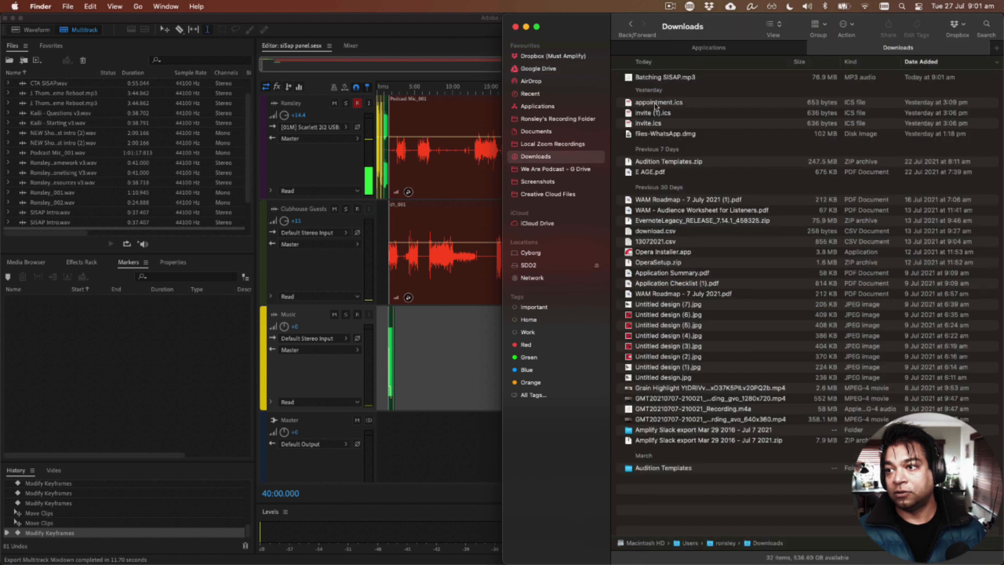
pyautogui.click(651, 79)
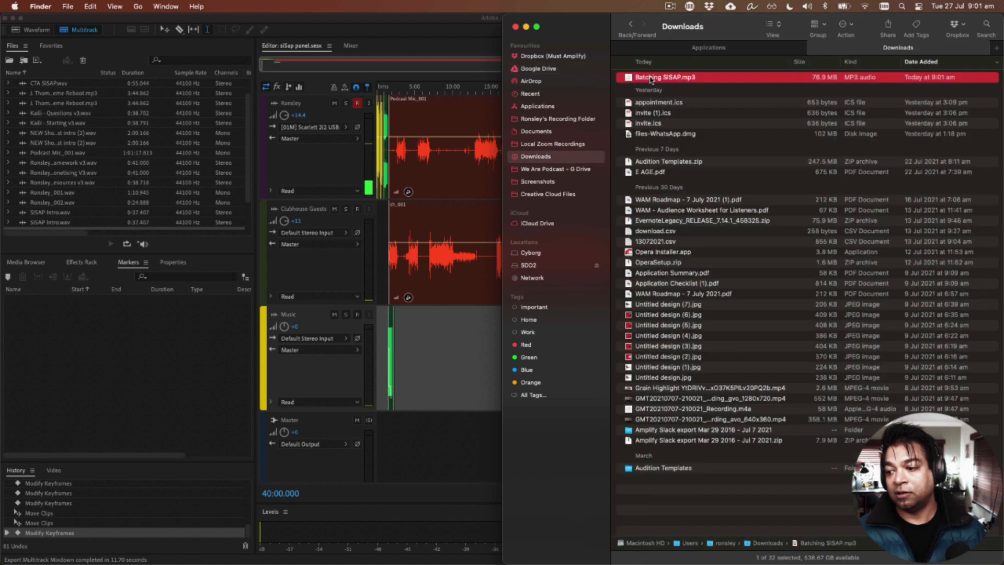